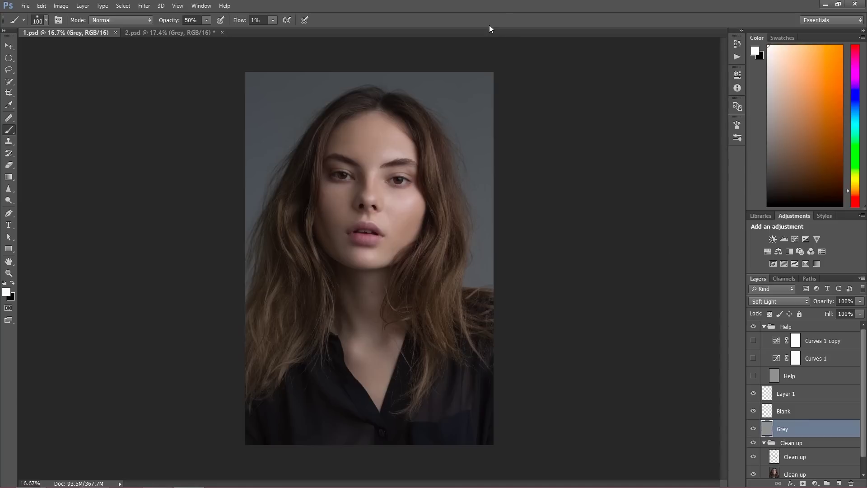
- Compare the portrait's head and shoulders with the Grey layer hidden and shown, leaving the layer visible
key(ctrl+plus)
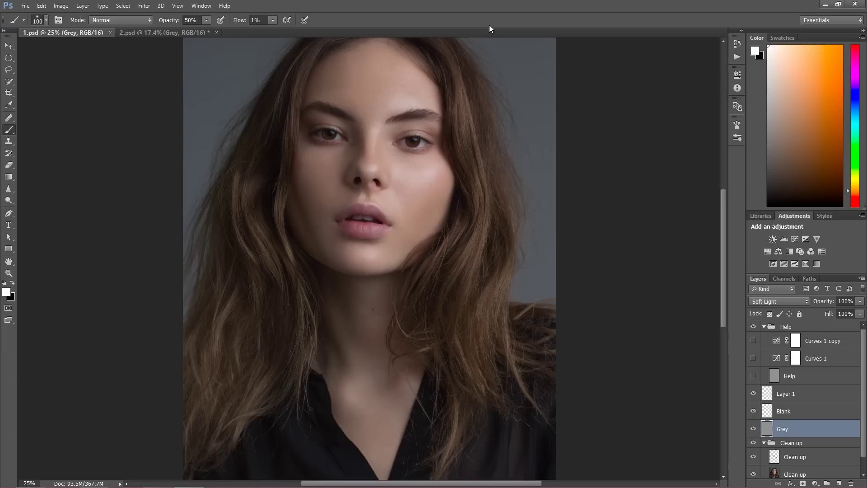
drag(724, 284, 720, 264)
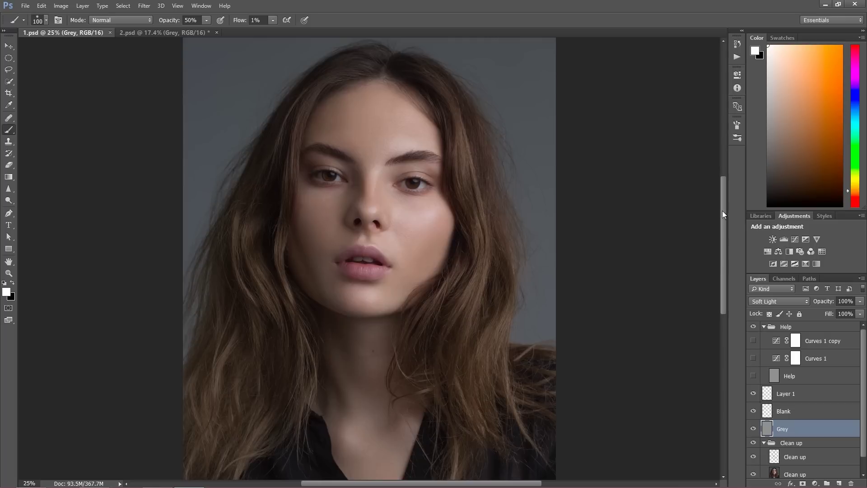
scroll(725, 217, down, 2)
scroll(728, 222, down, 3)
scroll(729, 212, up, 5)
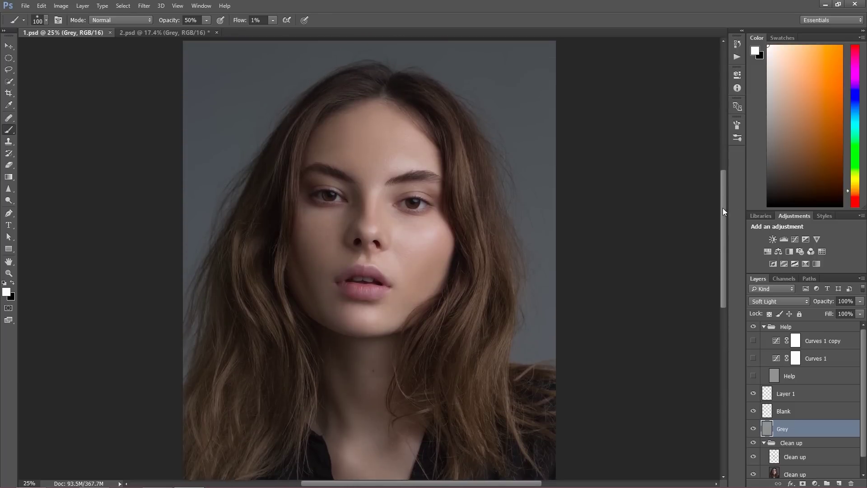
scroll(723, 212, down, 3)
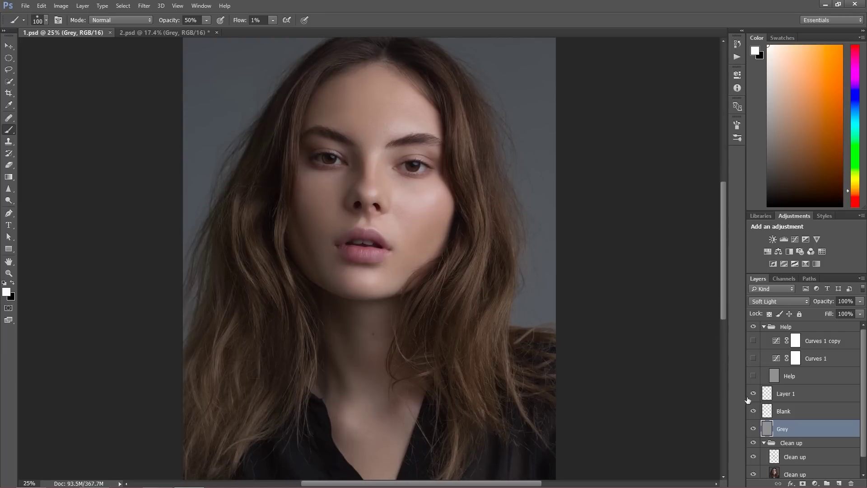
click(755, 428)
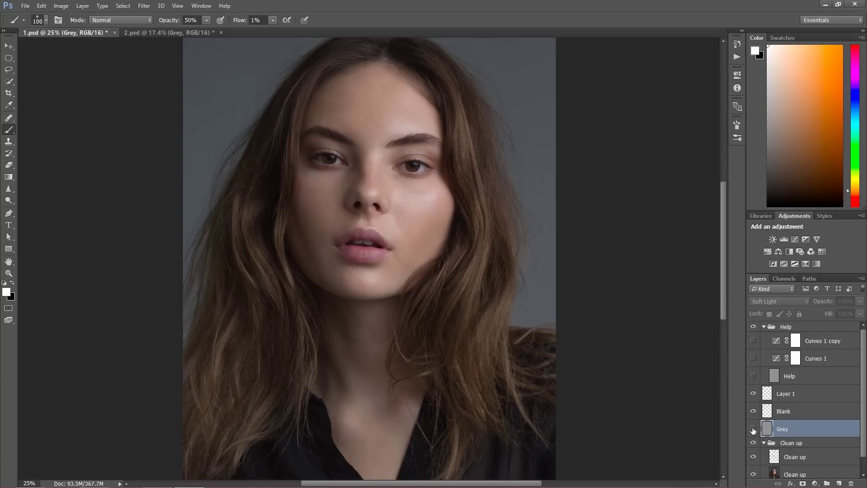
click(754, 430)
click(755, 429)
click(757, 429)
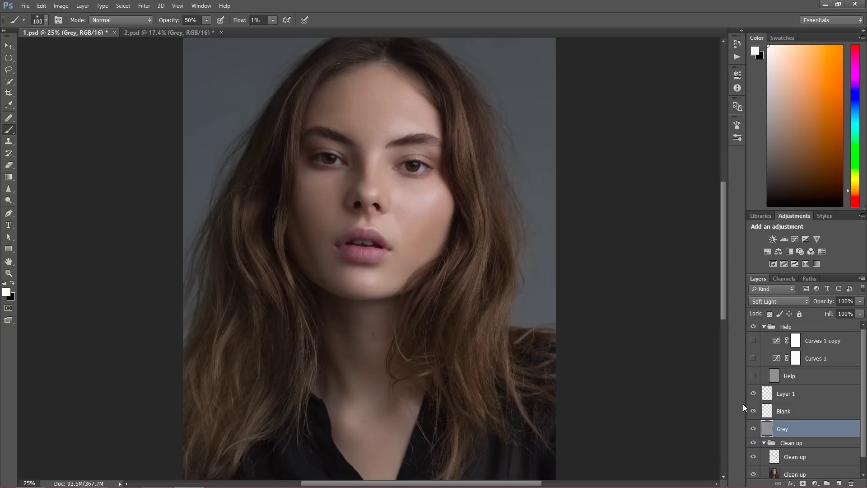
- Examine the skin from forehead to chin in close-up with the Grey layer switched off and on
key(ctrl+plus)
key(ctrl+plus)
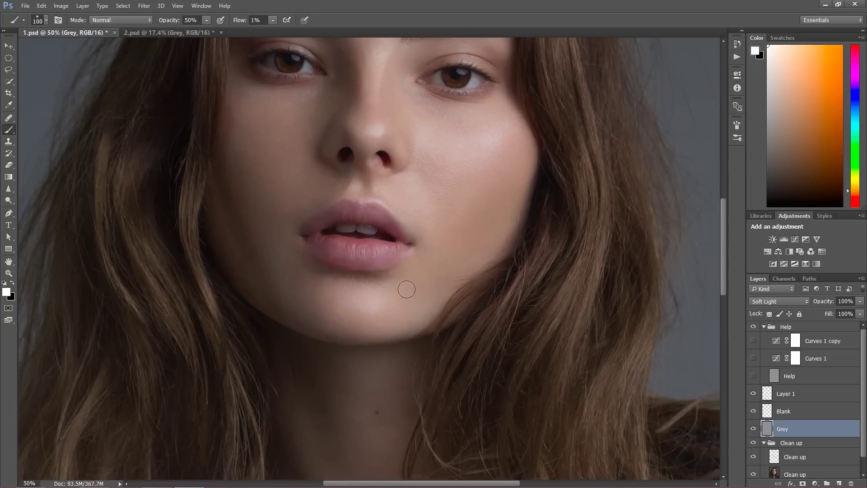
drag(432, 213, 435, 339)
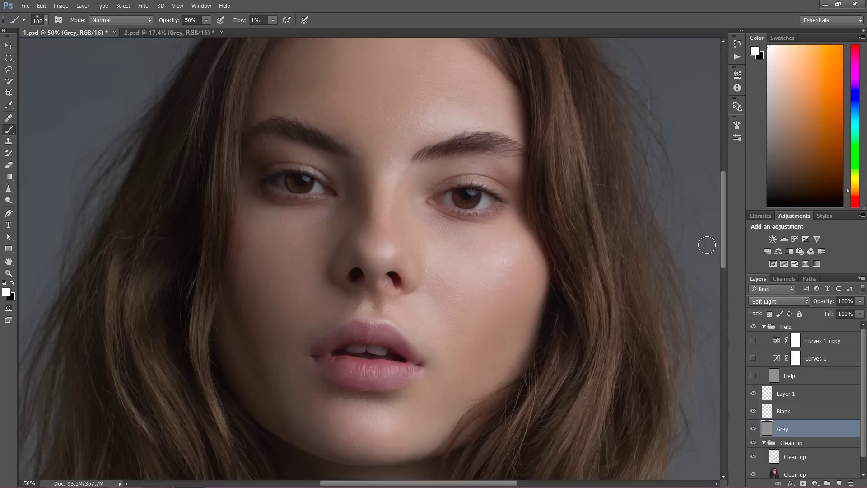
drag(723, 232, 726, 237)
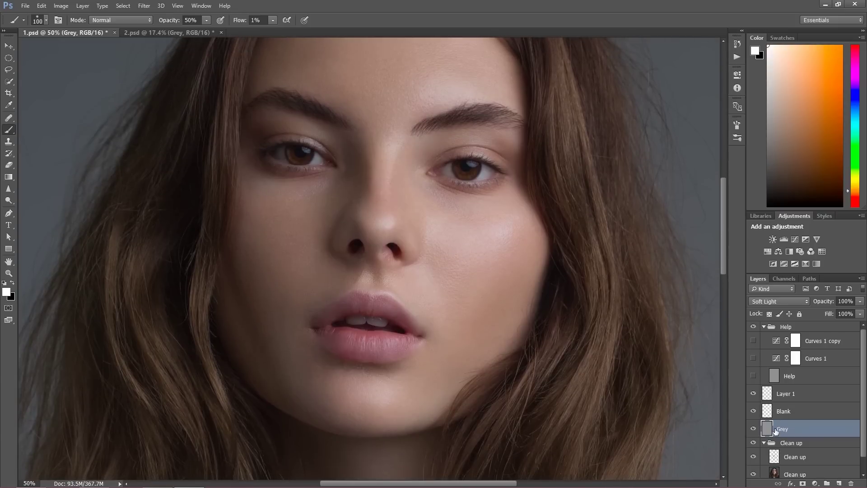
click(753, 428)
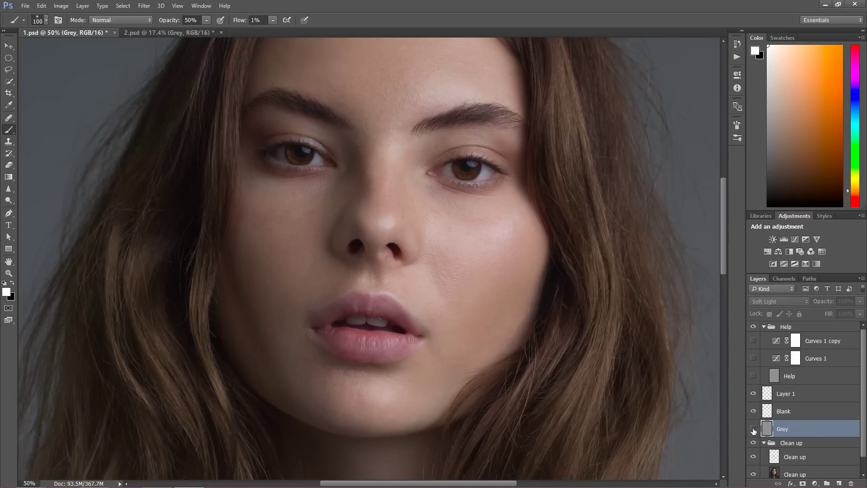
click(753, 428)
click(754, 429)
click(754, 429)
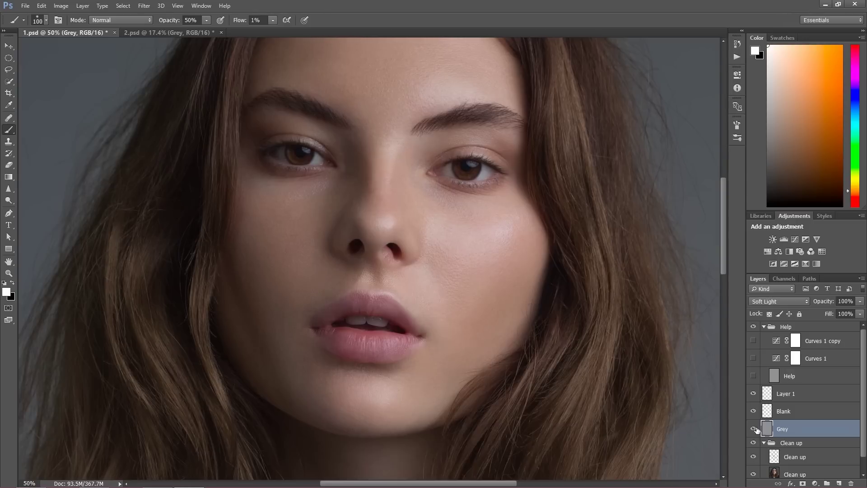
- Reduce the Brush tool's size to 15 for detail work around the cheek, eyes and eyebrows
key(z)
drag(508, 229, 534, 232)
key(b)
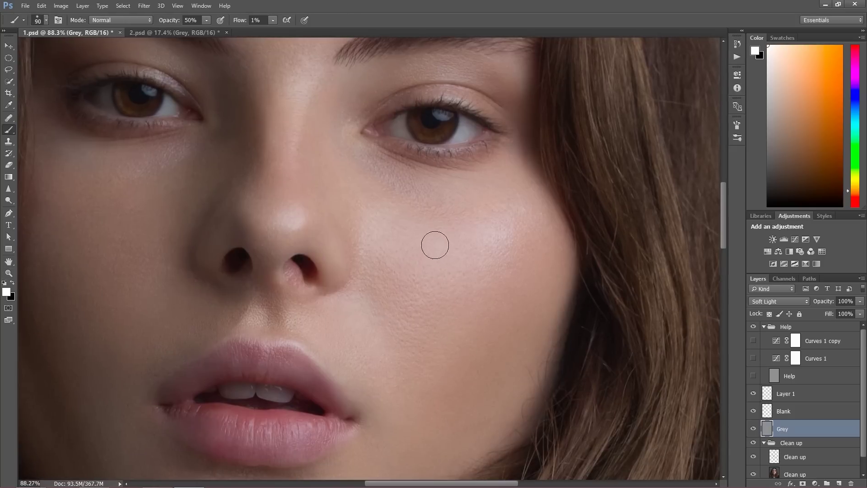
key(bracketleft)
key(bracketleft)
key(ctrl+minus)
key(ctrl+minus)
drag(228, 170, 248, 230)
key(z)
drag(282, 188, 294, 184)
key(b)
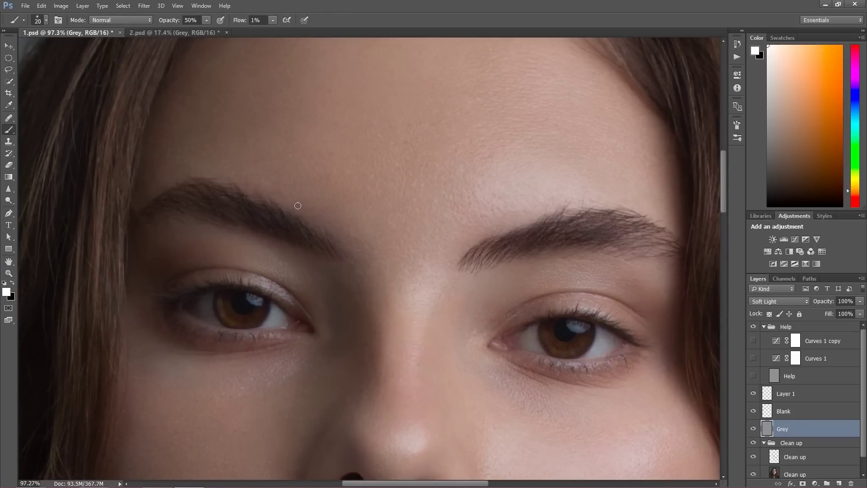
key(bracketleft)
- Check the overall effect on the face by hiding and showing the Grey layer
key(ctrl+0)
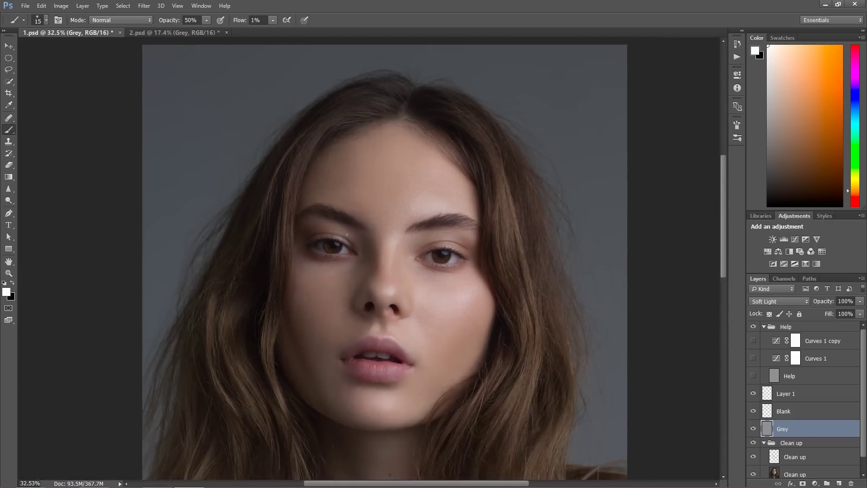
drag(425, 266, 427, 175)
click(753, 429)
click(754, 431)
click(754, 430)
click(754, 430)
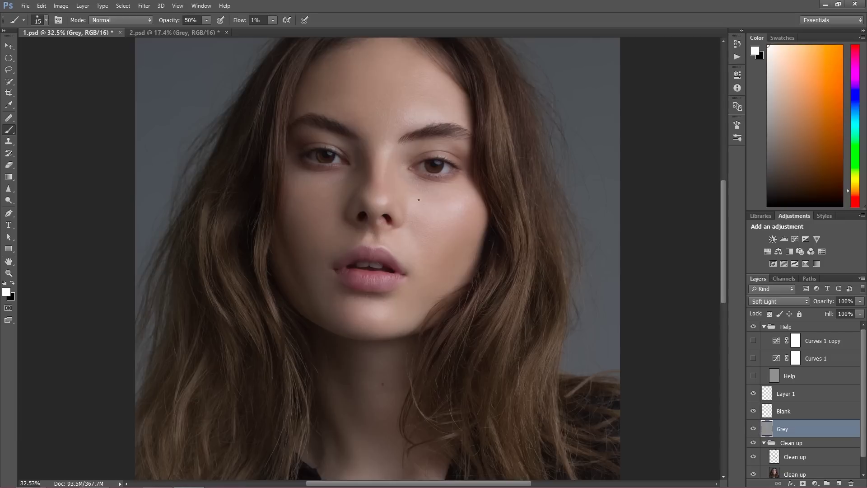
- Inspect the nose and the surrounding shadows with the Grey layer hidden and restored
key(z)
drag(393, 183, 414, 189)
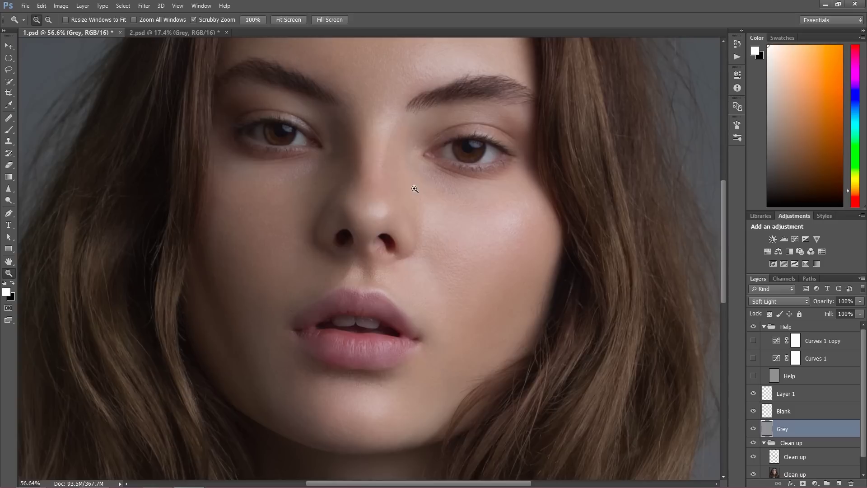
key(b)
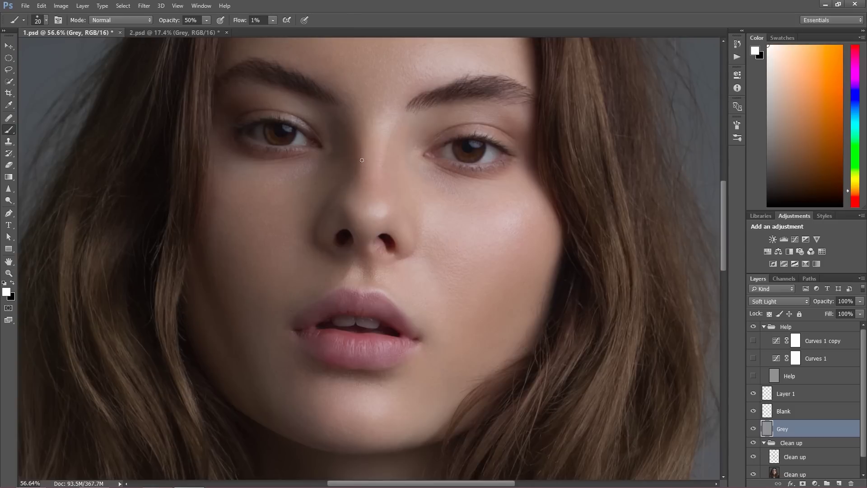
click(753, 428)
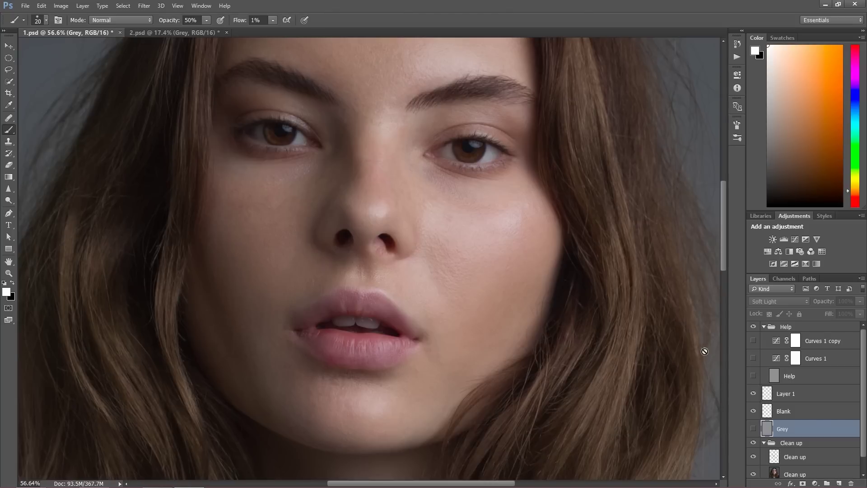
click(753, 429)
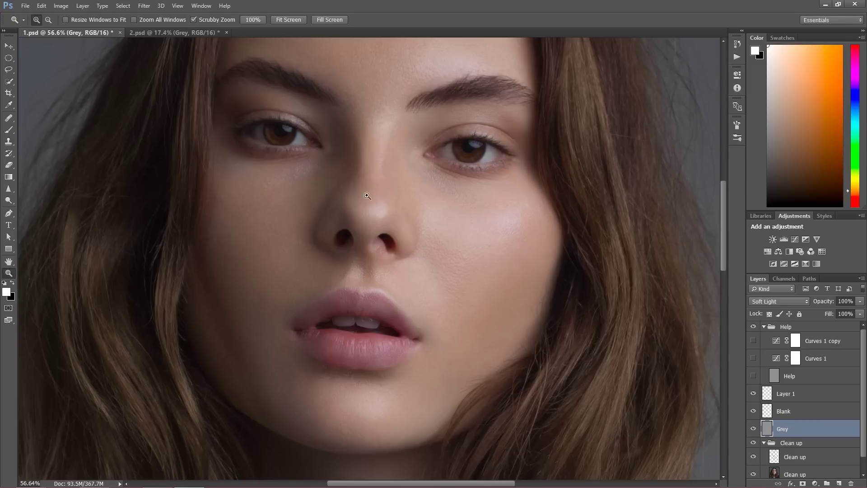
- Set the brush size to 15 and make black the foreground color for work around the nose
scroll(361, 185, up, 6)
key(bracketleft)
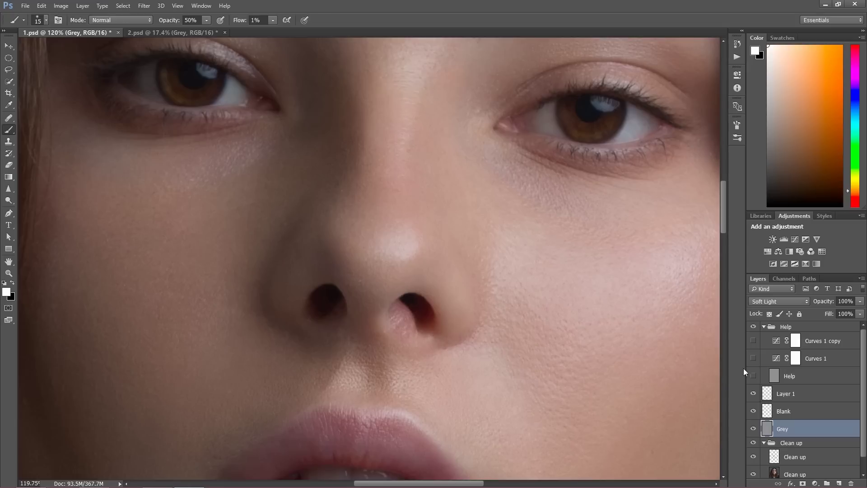
click(753, 375)
click(751, 376)
key(x)
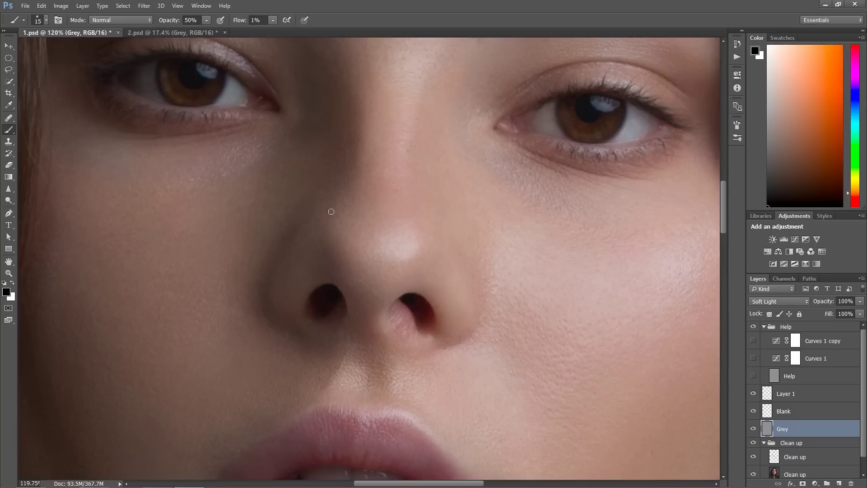
- Toggle the Grey layer repeatedly to compare the shading of the nose, cheeks and lips before and after
scroll(331, 212, down, 6)
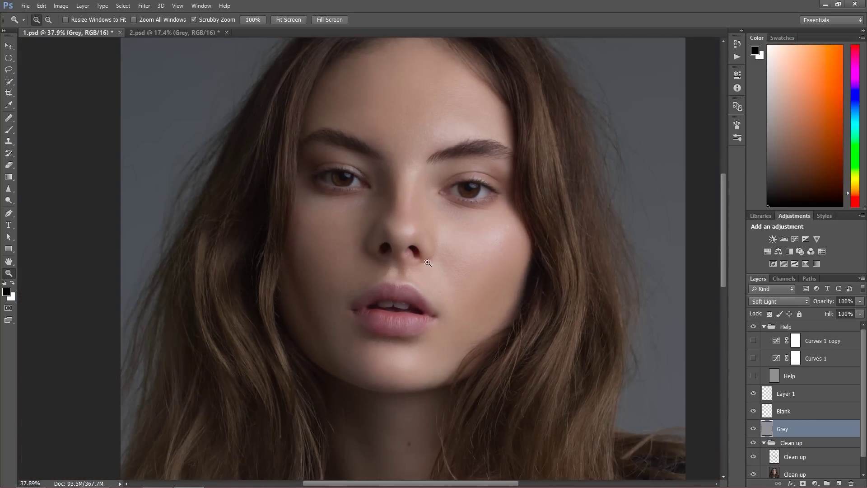
scroll(421, 259, up, 2)
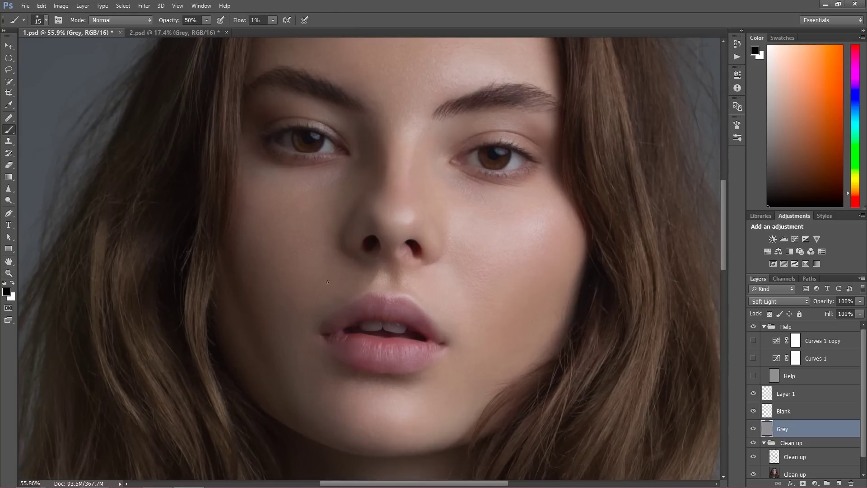
click(754, 429)
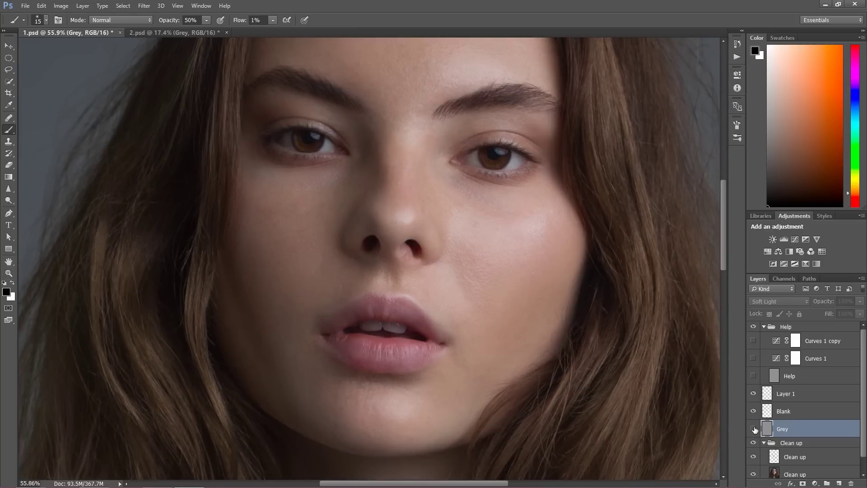
click(753, 426)
click(753, 426)
click(755, 426)
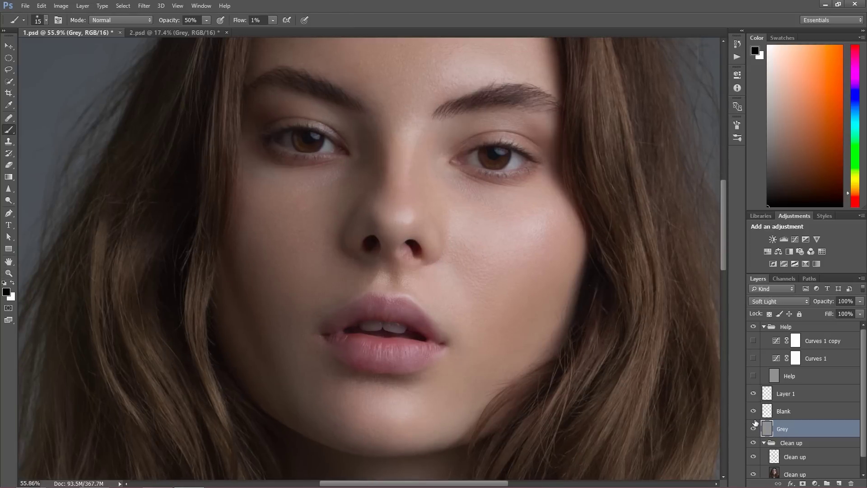
click(755, 428)
click(757, 428)
click(759, 430)
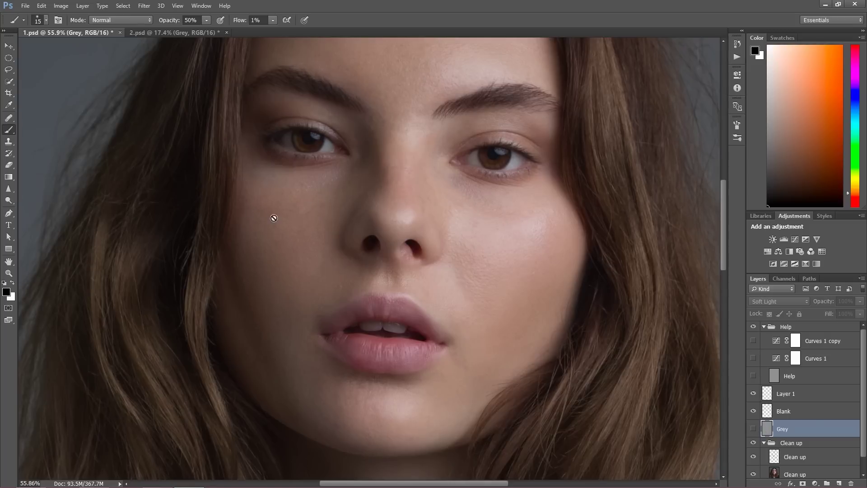
click(756, 429)
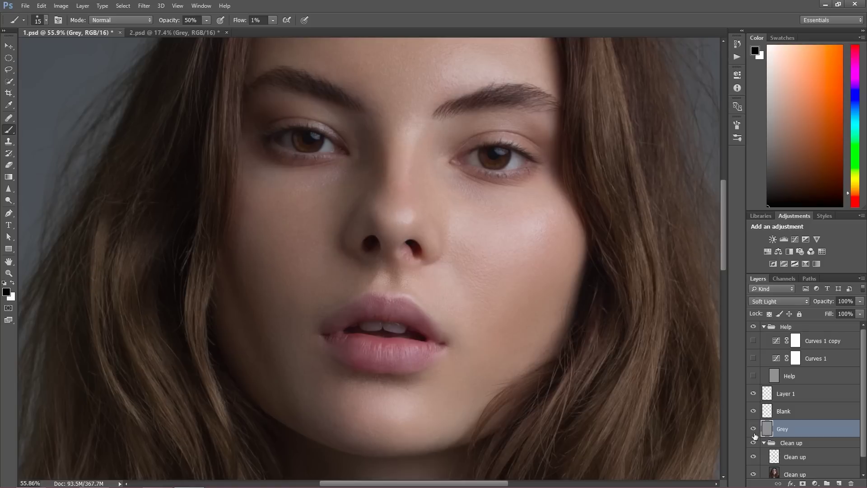
- Compare the forehead, mouth and chin areas with and without the Grey layer, leaving it visible
scroll(532, 258, up, 5)
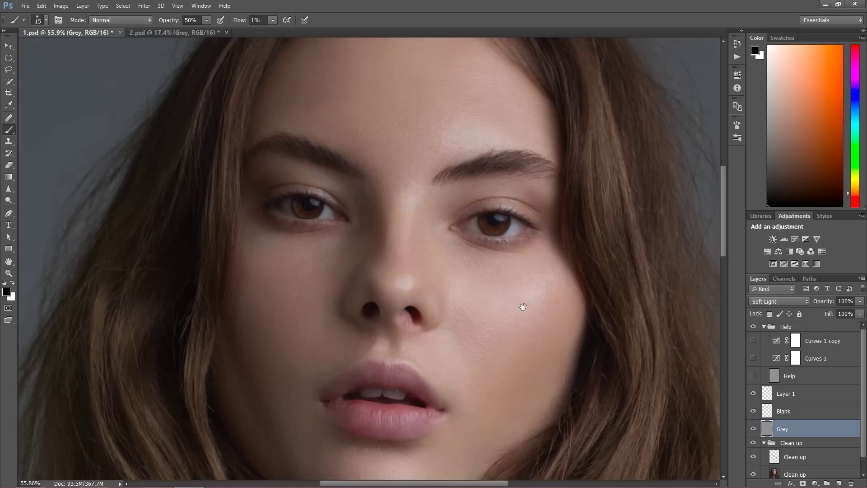
click(755, 429)
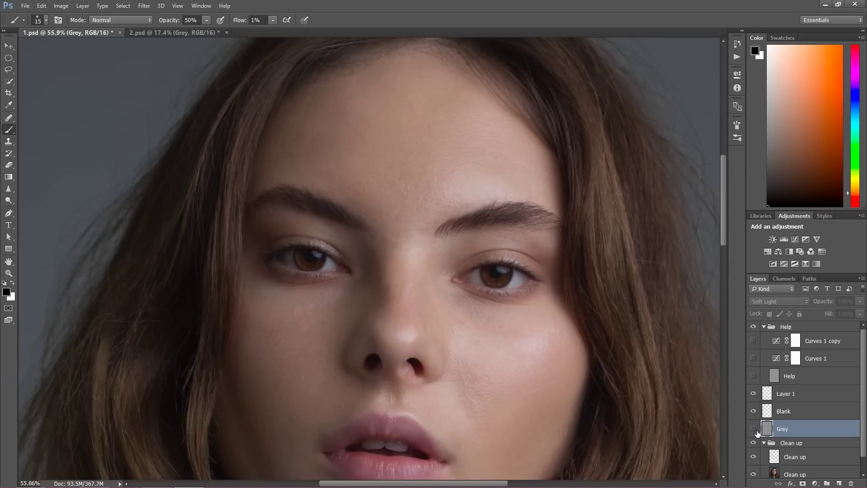
click(754, 429)
scroll(500, 344, down, 4)
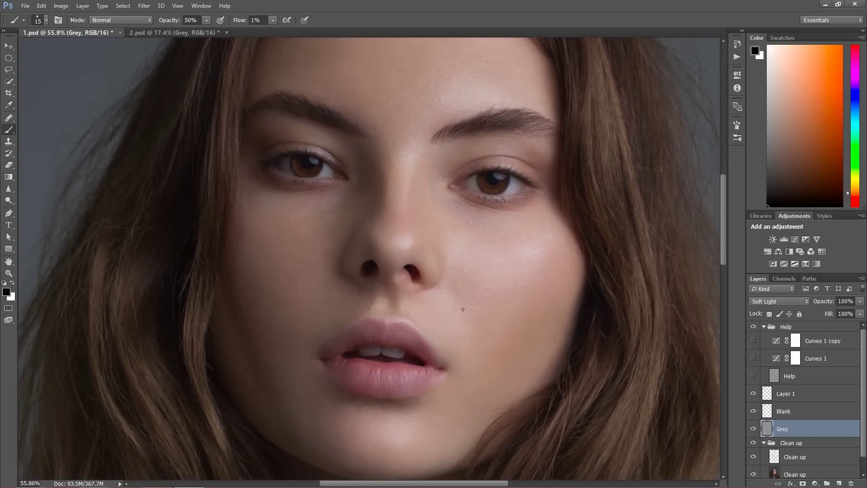
scroll(434, 337, down, 3)
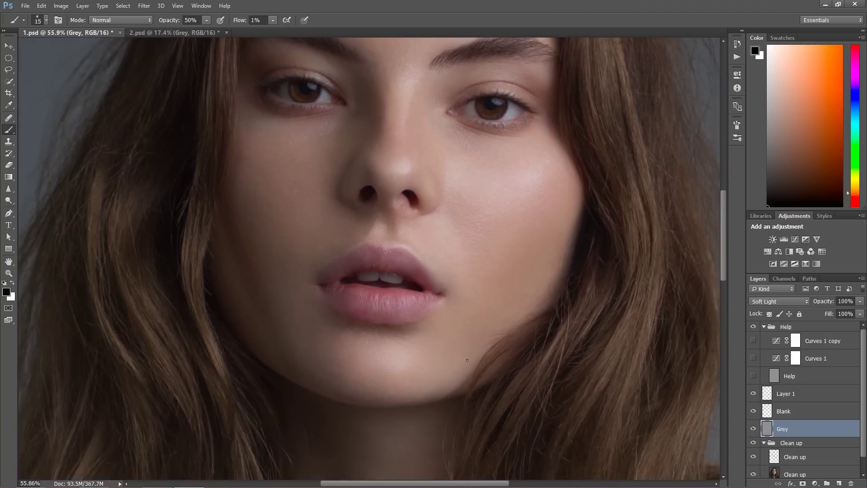
click(753, 429)
click(753, 429)
click(753, 429)
click(753, 429)
- Set the Grey layer's blend mode to Normal and inspect the painted light and dark strokes across the whole face
click(769, 302)
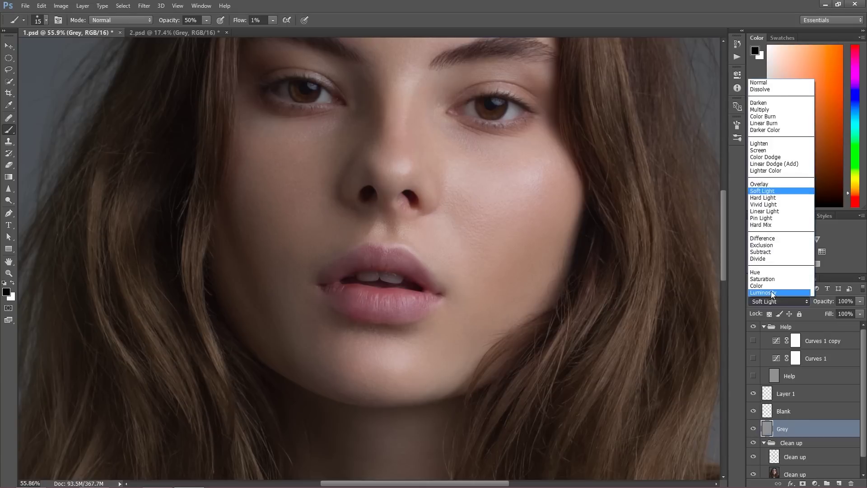
click(768, 84)
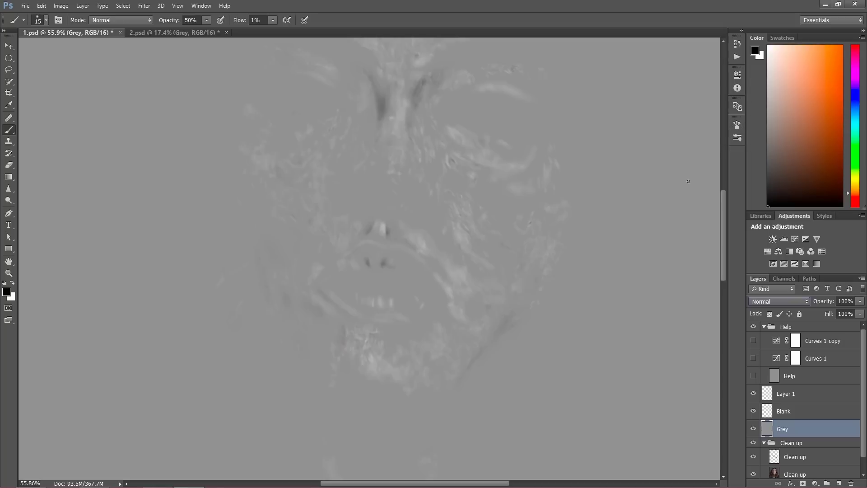
key(z)
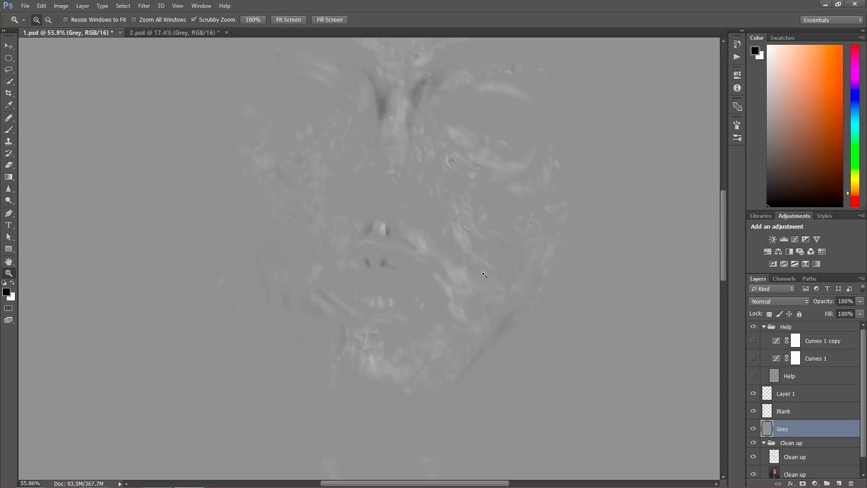
drag(509, 286, 452, 334)
drag(494, 204, 485, 324)
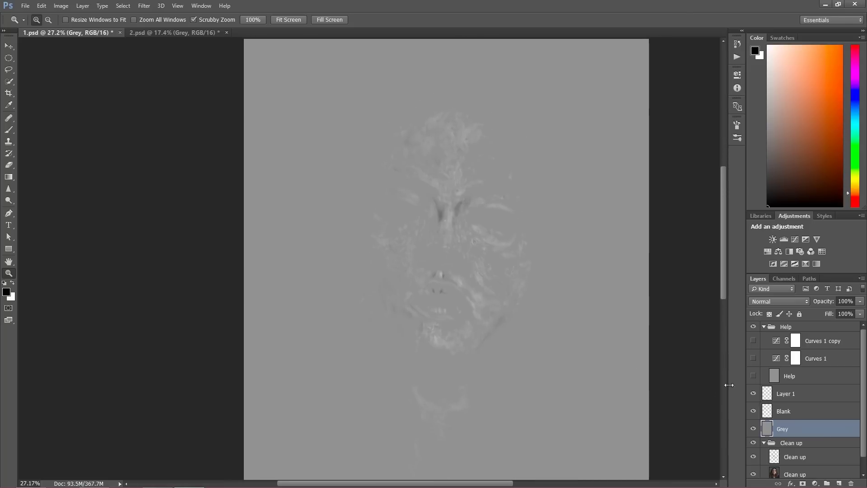
- Show the Curves 1 and Curves 1 copy layers to boost contrast and inspect the painted strokes on the face and neck
click(754, 359)
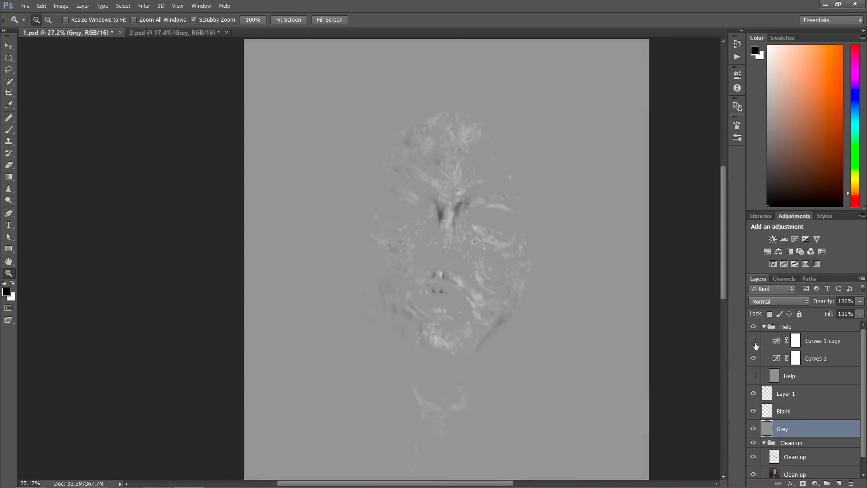
click(754, 346)
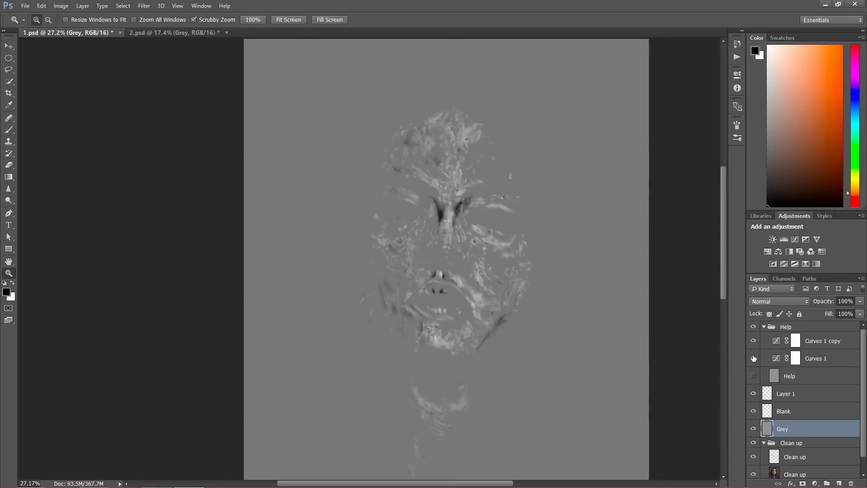
click(702, 332)
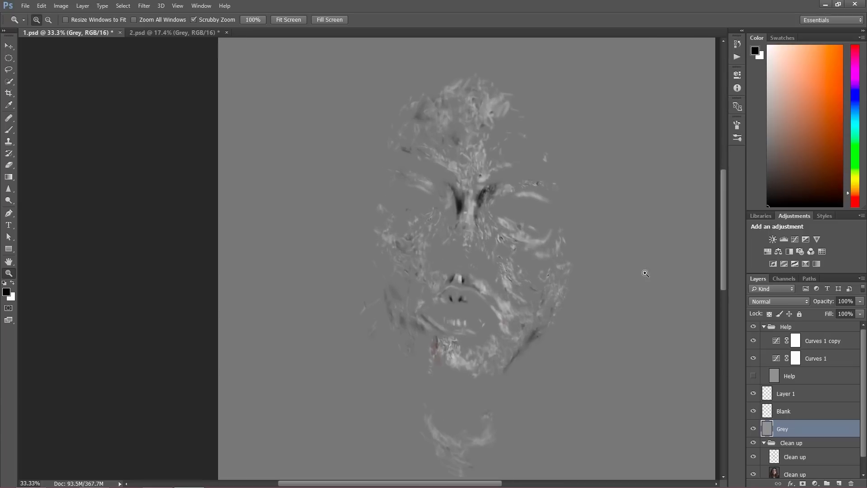
drag(723, 210, 724, 234)
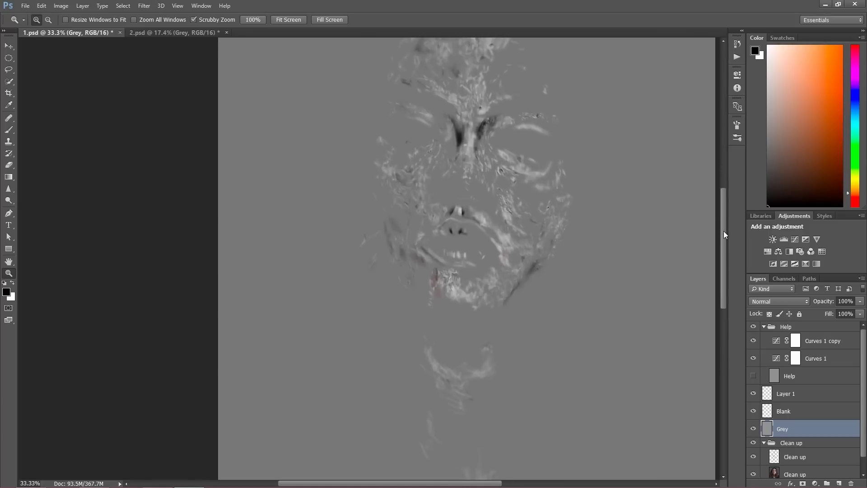
- Delete Layer 1 from above the Blank layer
click(786, 395)
key(Delete)
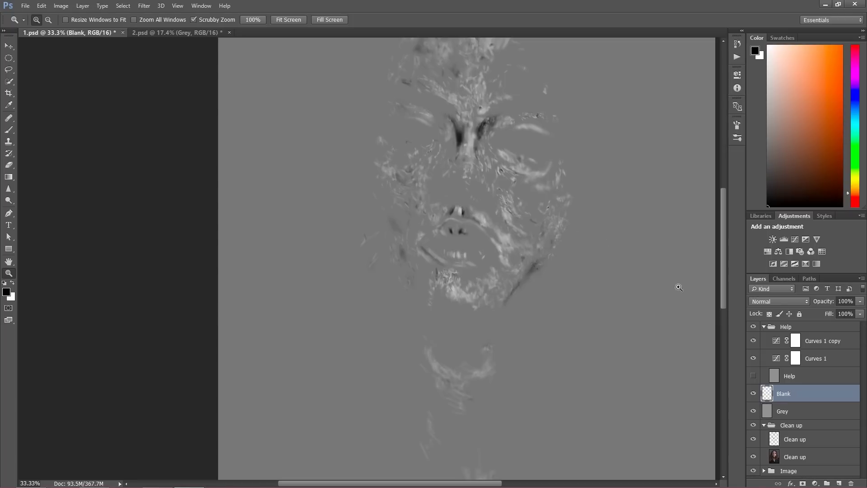
drag(723, 240, 728, 212)
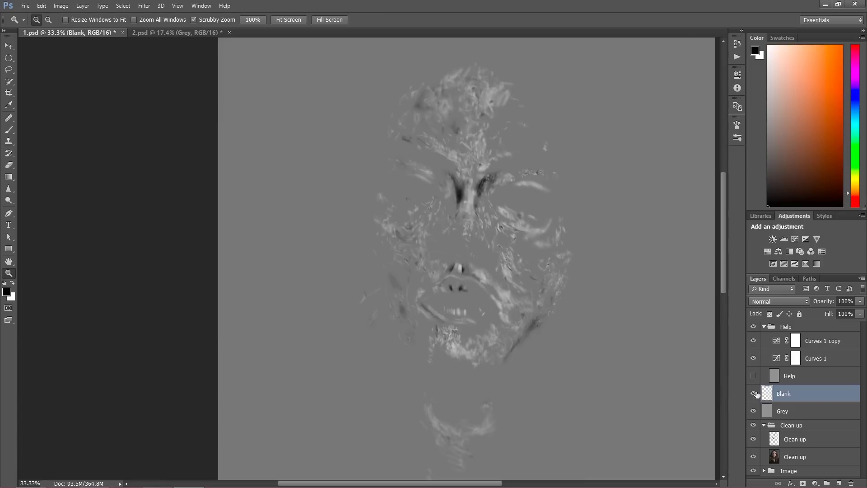
- Add a Curves adjustment above the Blank layer with a contrast-boosting S-curve, setting its lower point to input 79, output 35
click(815, 484)
click(790, 329)
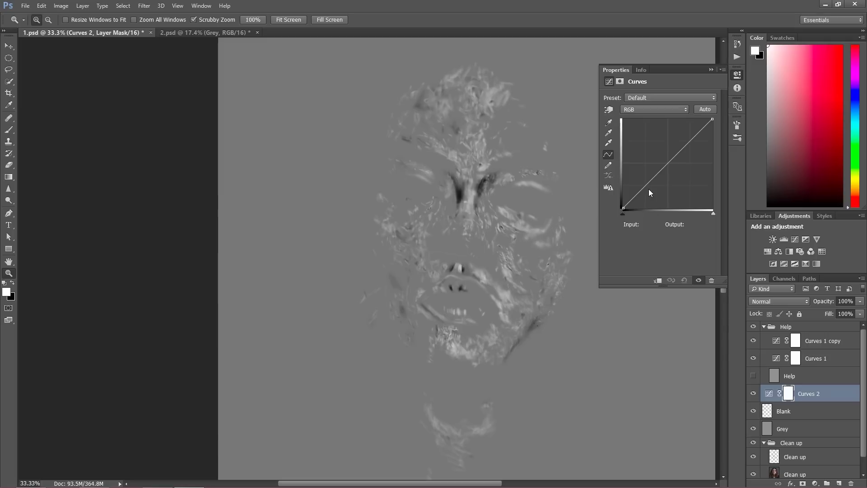
drag(644, 183, 672, 160)
drag(645, 194, 651, 195)
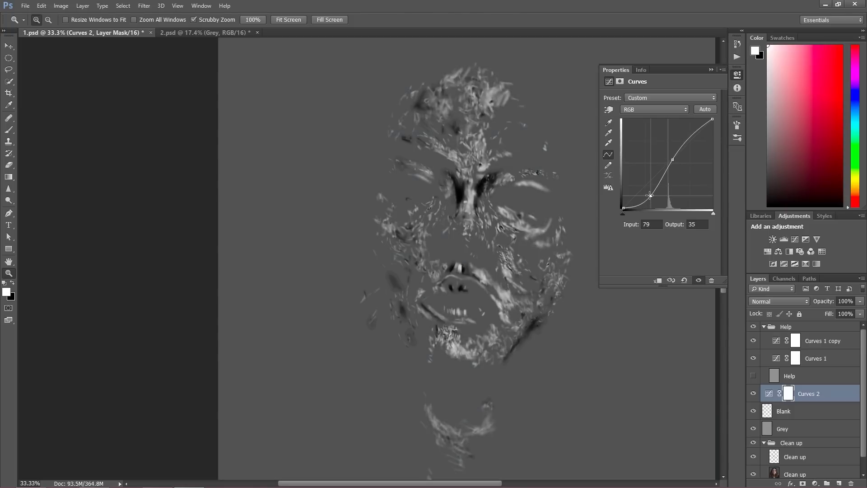
click(712, 69)
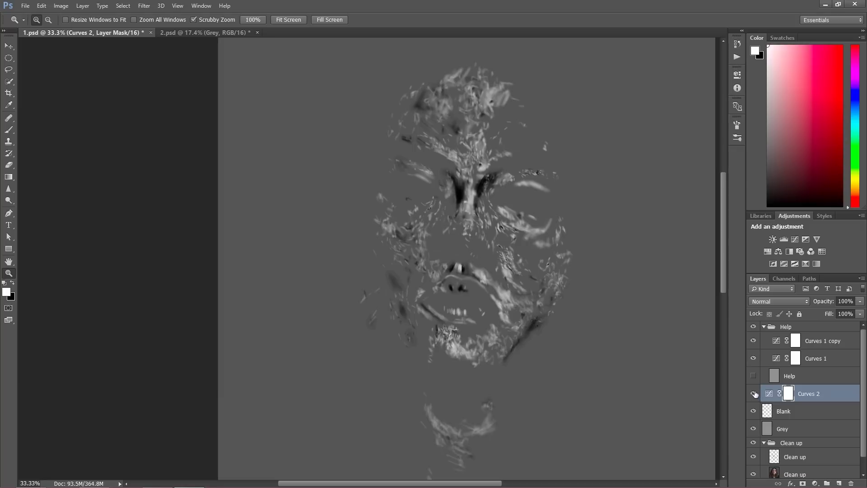
- Inspect the contrast-boosted strokes from the face down to the neck and chest, toggling the Grey layer's visibility
scroll(722, 241, down, 3)
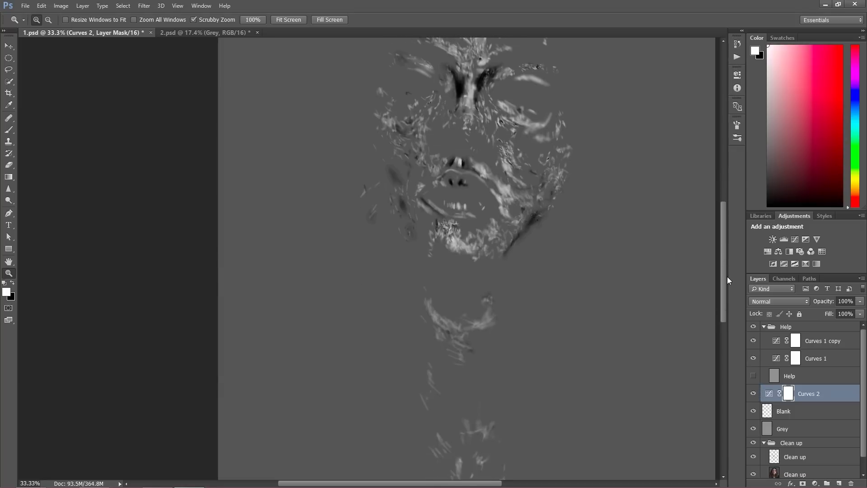
click(754, 425)
click(755, 428)
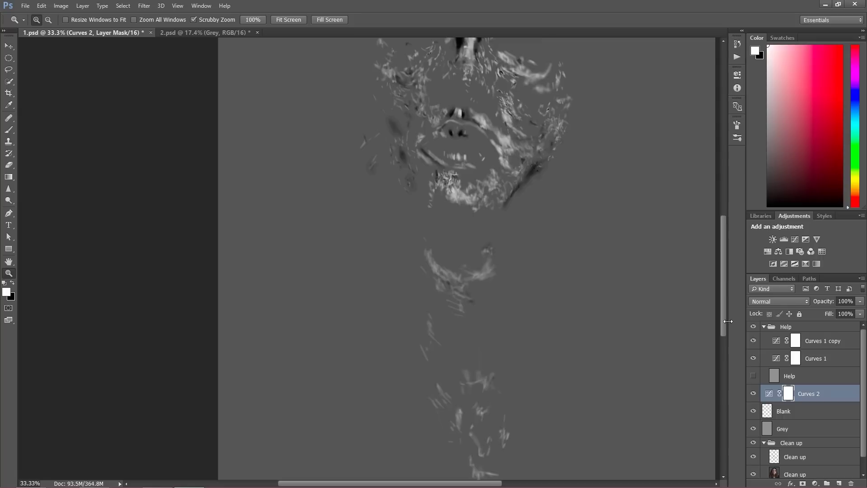
drag(724, 267, 727, 239)
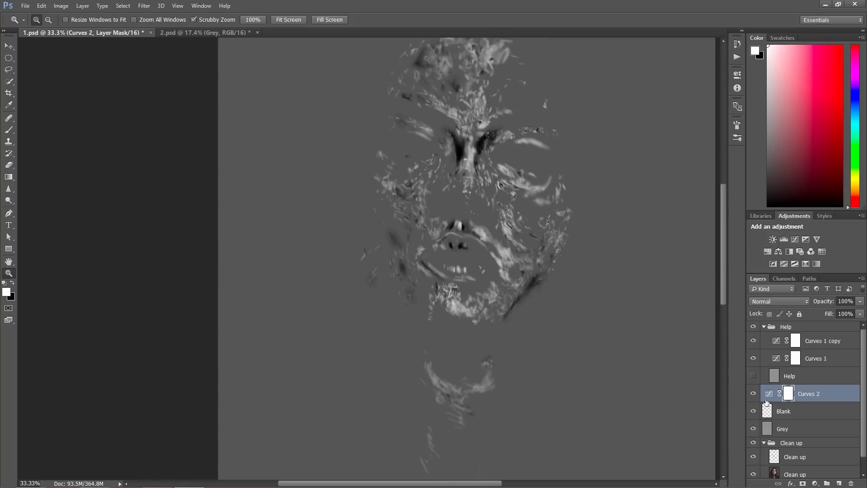
- Set the Grey layer's blend mode back to Soft Light and hide the Curves 2, Curves 1 and Curves 1 copy layers
click(768, 429)
click(775, 298)
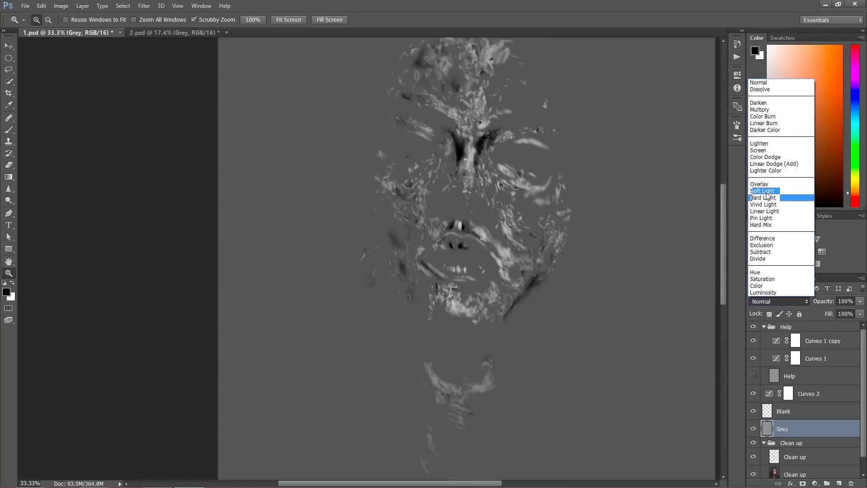
click(768, 199)
click(754, 393)
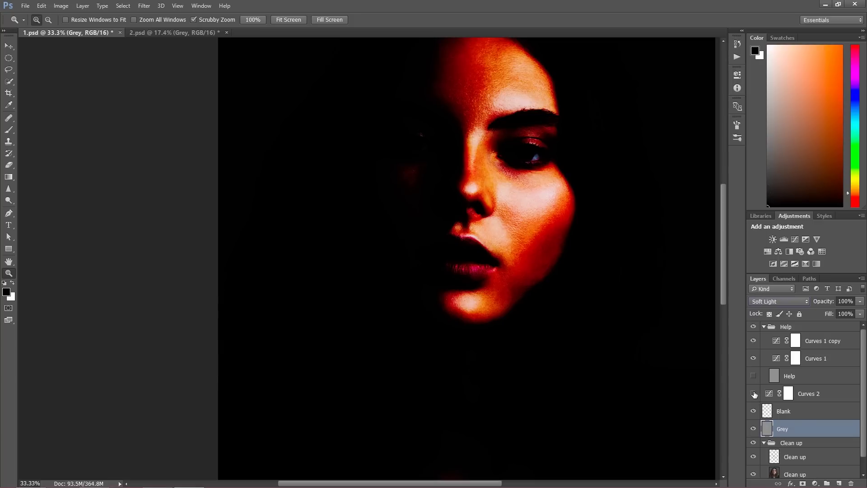
click(753, 358)
click(753, 341)
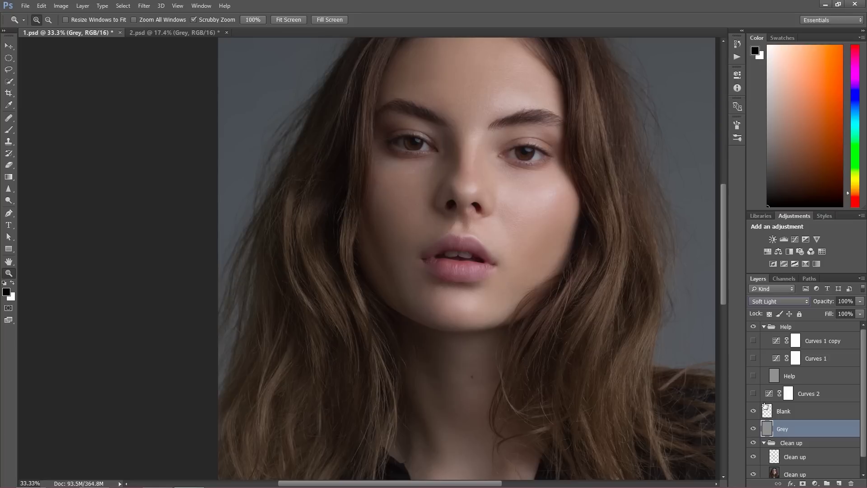
- Delete the Curves 2 layer and collapse the Help group
click(799, 389)
key(Delete)
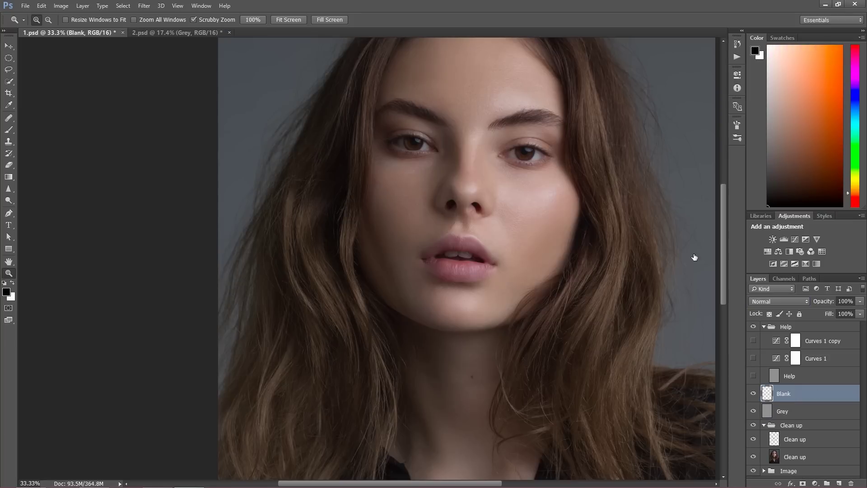
click(763, 327)
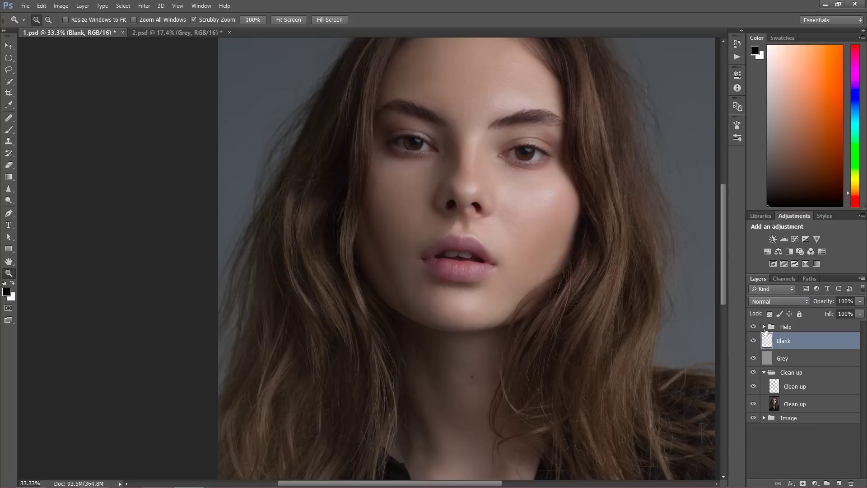
- Group the Blank and Grey layers and name the group Local DB
shift+click(785, 361)
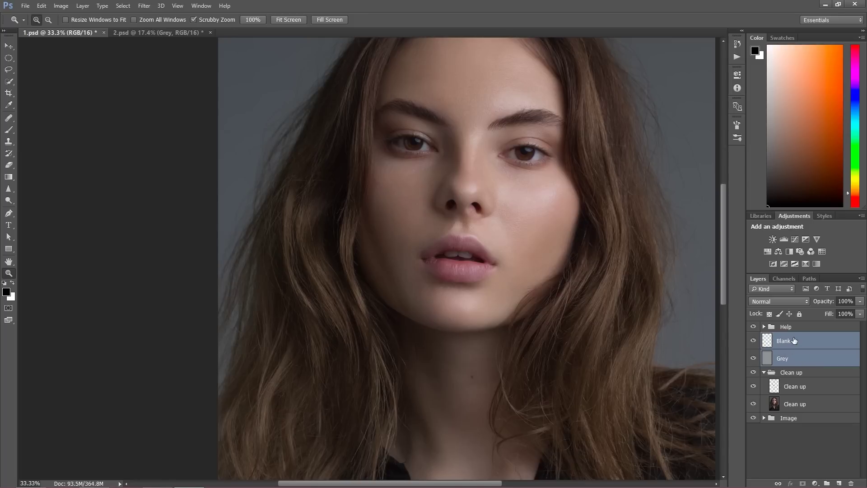
key(ctrl+g)
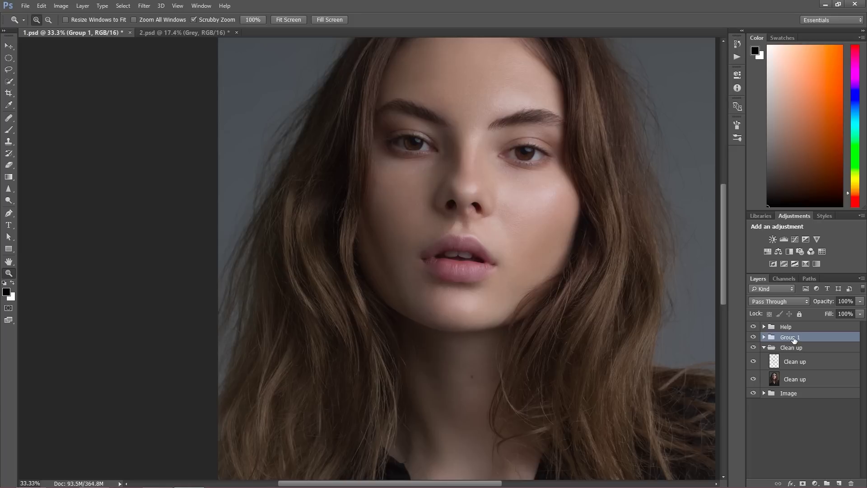
double_click(790, 337)
text(Local DB)
key(Return)
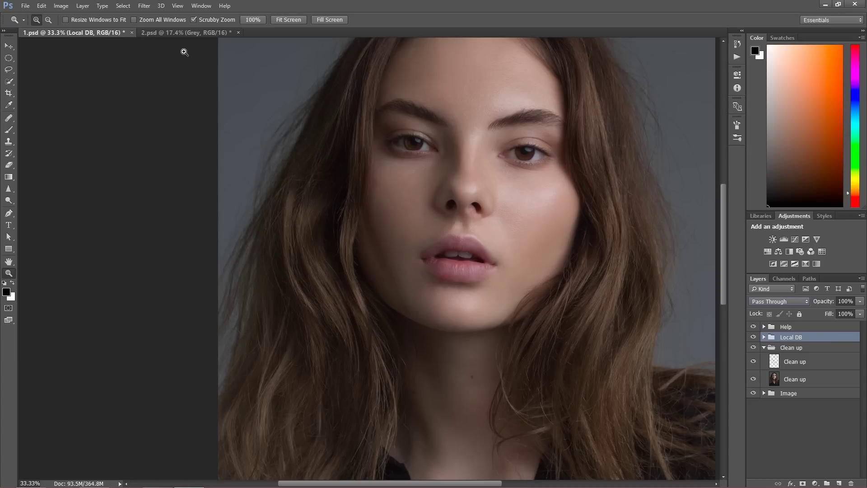
- In 2.psd, set the Grey layer to Normal blending and show both Curves layers of Group 1 to reveal the strokes
click(181, 33)
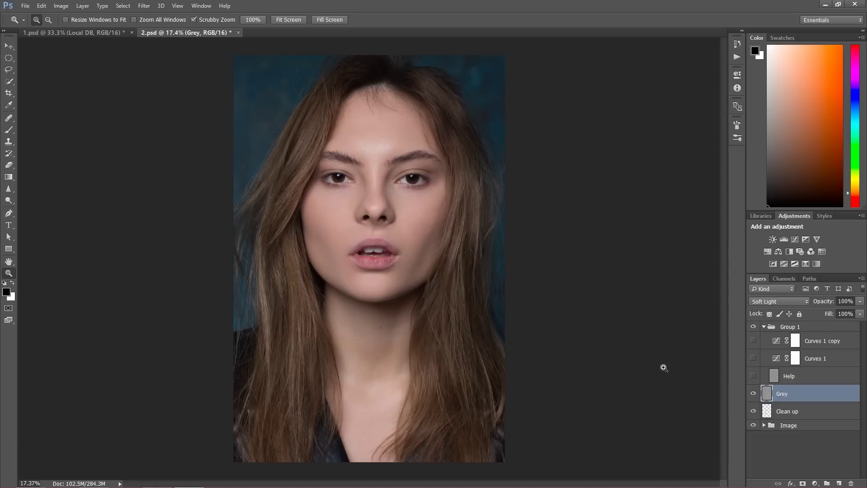
click(785, 300)
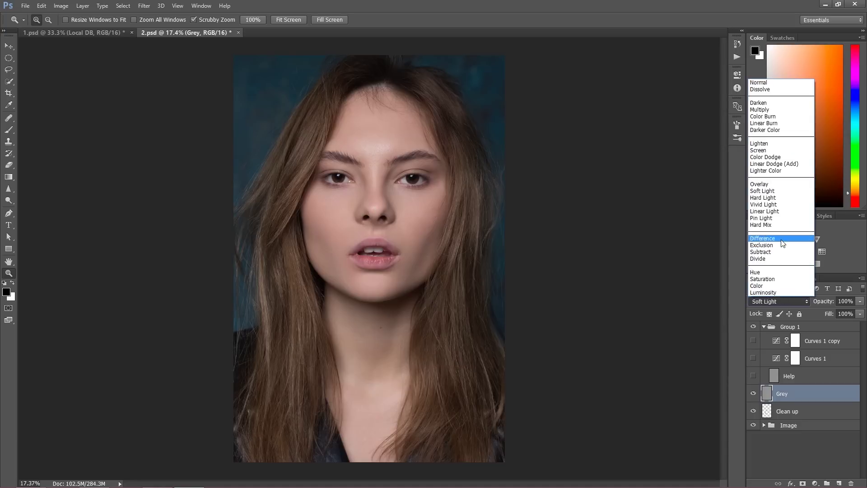
click(761, 83)
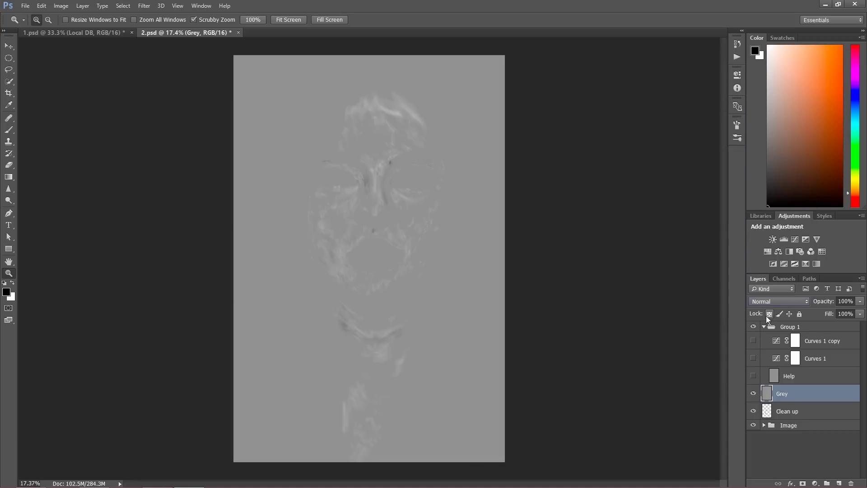
click(753, 341)
click(753, 358)
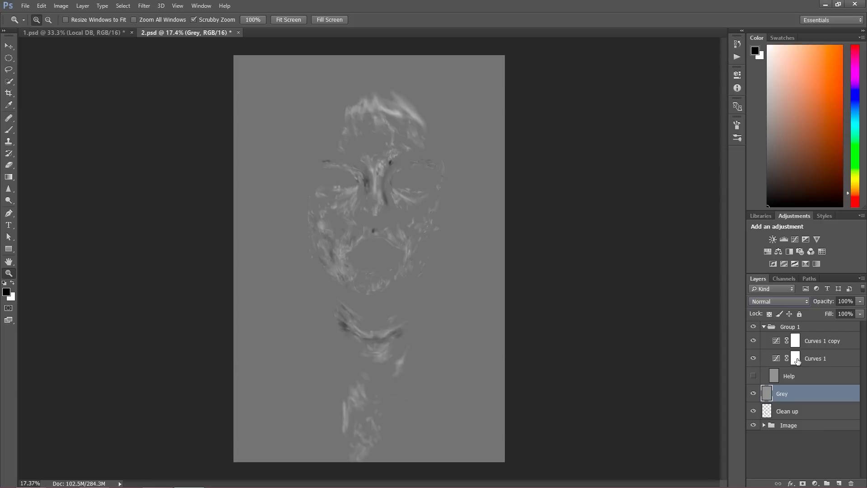
- Add a Curves adjustment above the Grey layer with a contrast-boosting S-curve, setting its lower point to input 72, output 33
click(815, 483)
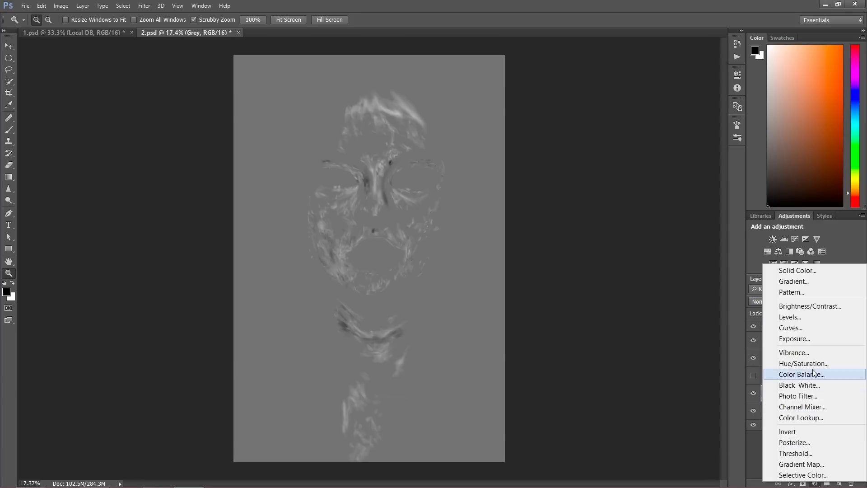
click(801, 331)
drag(648, 183, 672, 161)
drag(649, 190, 649, 195)
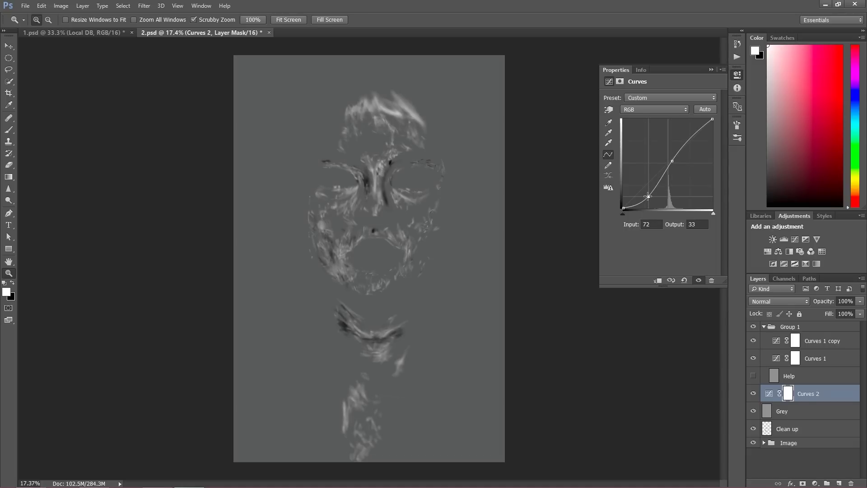
click(713, 70)
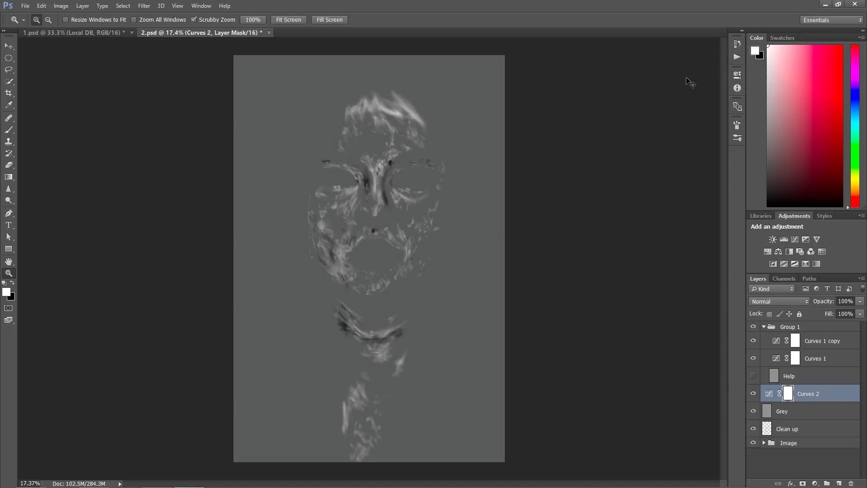
- Return the Grey layer to Soft Light and hide the Curves 2, Curves 1 copy and Curves 1 layers
key(ctrl+plus)
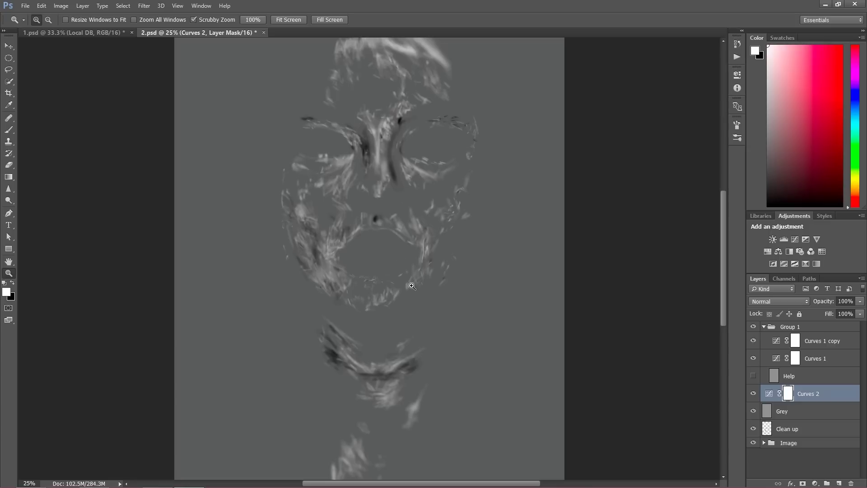
key(ctrl+minus)
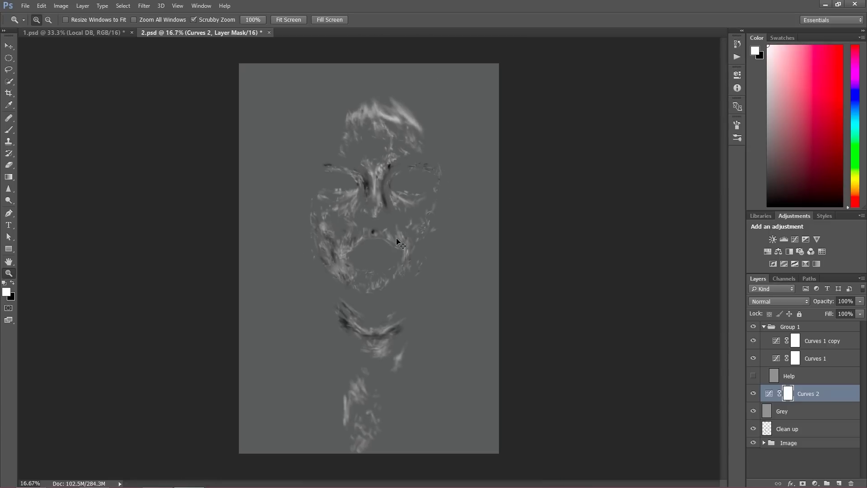
key(ctrl+plus)
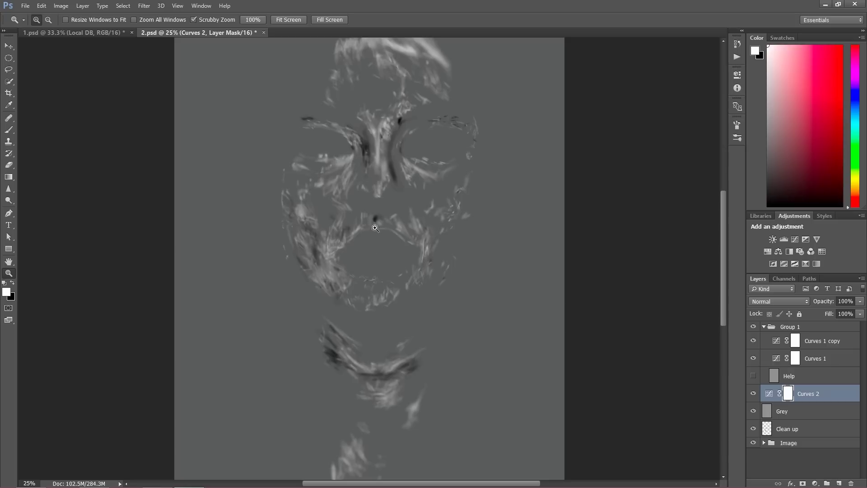
click(754, 393)
click(795, 411)
click(778, 301)
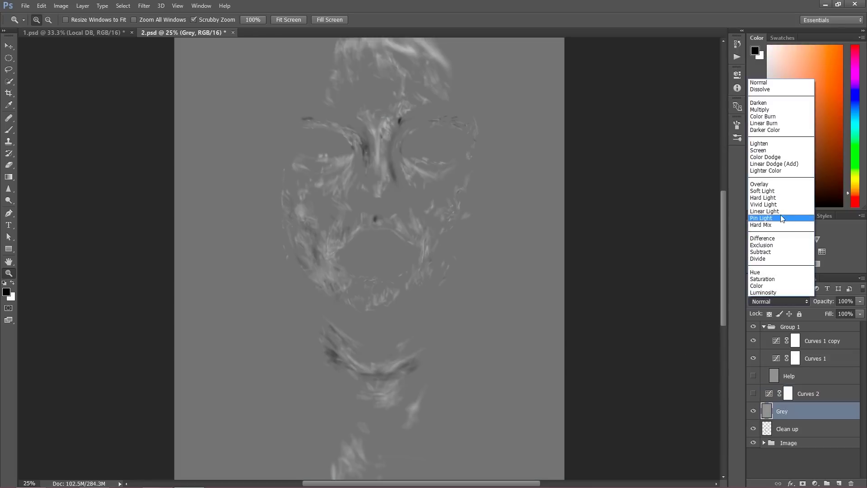
click(768, 191)
click(754, 341)
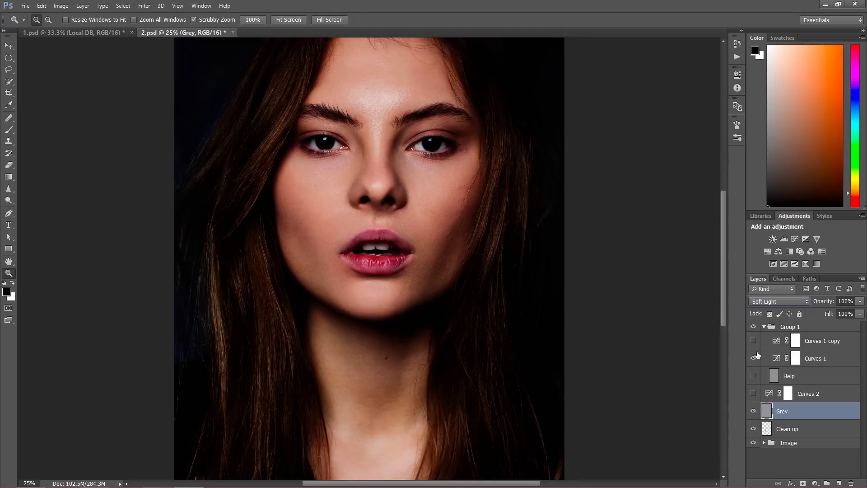
click(754, 359)
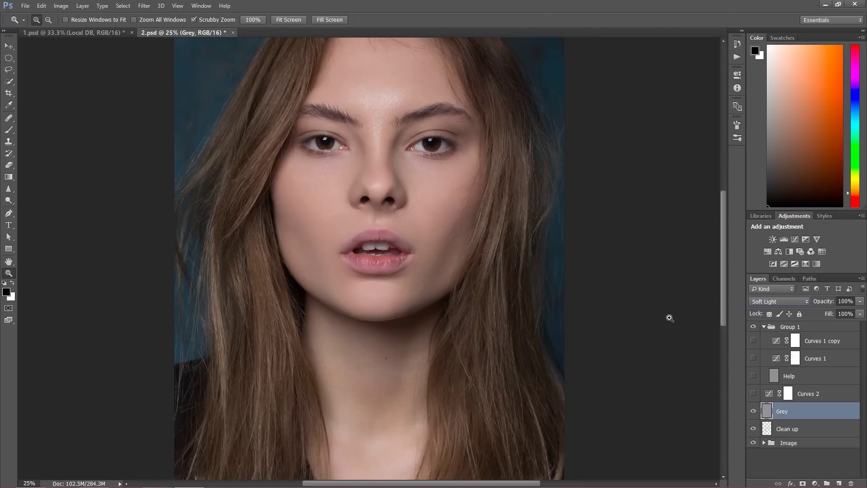
- Compare the face and cheeks up close with the Grey layer hidden and shown, leaving the layer visible
click(753, 411)
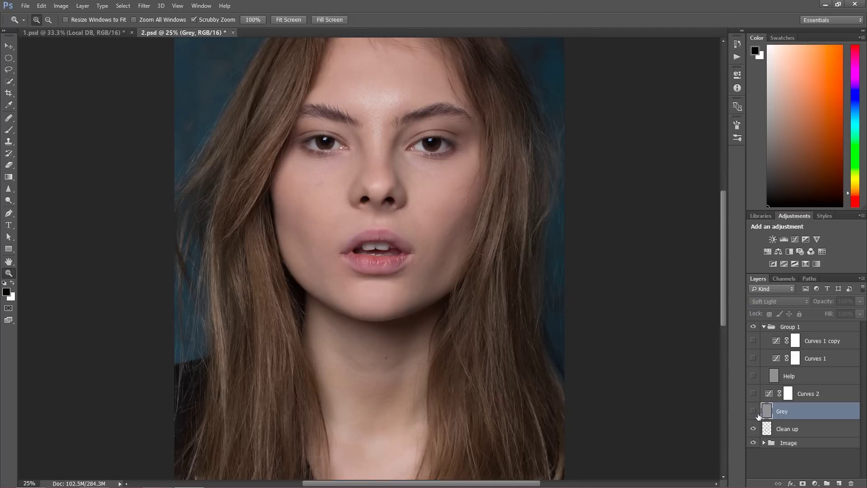
key(ctrl+plus)
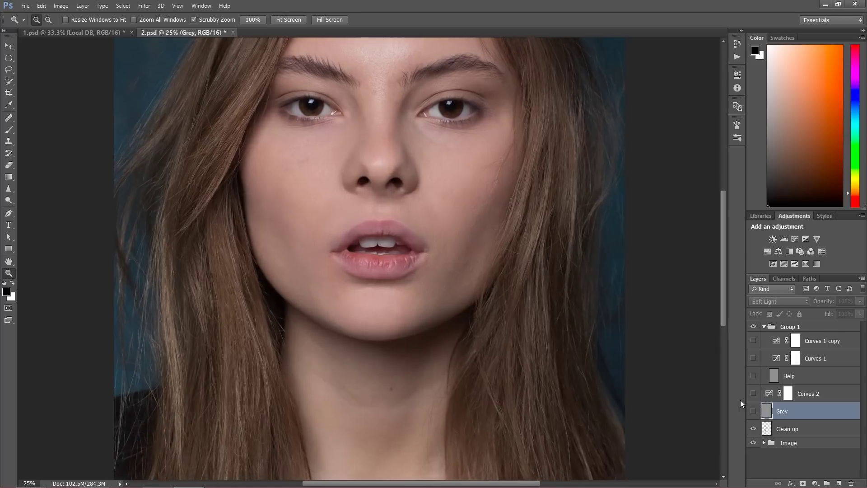
drag(471, 174, 454, 277)
click(454, 276)
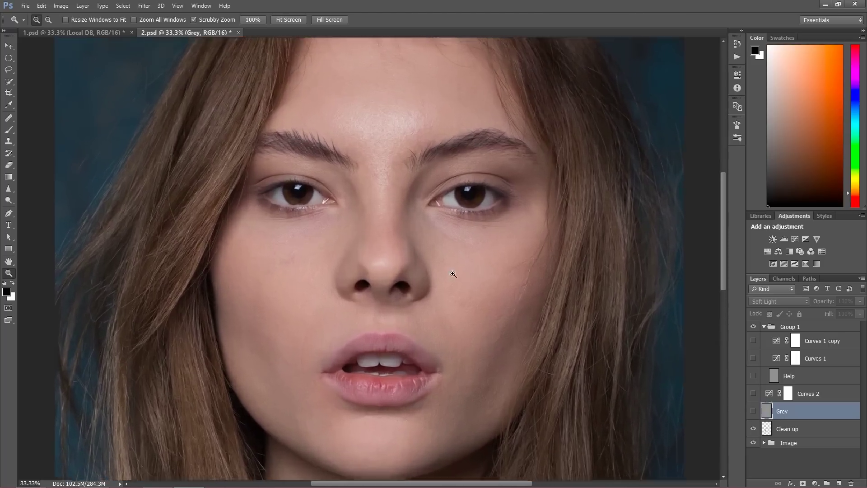
click(755, 411)
click(754, 411)
click(755, 411)
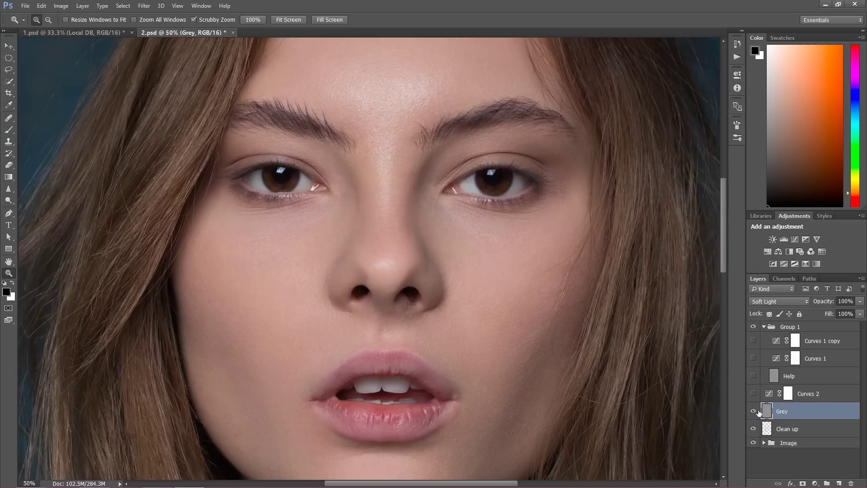
click(754, 411)
click(754, 411)
- Inspect the forehead and eye area with the Grey layer off and on again
drag(511, 221, 527, 398)
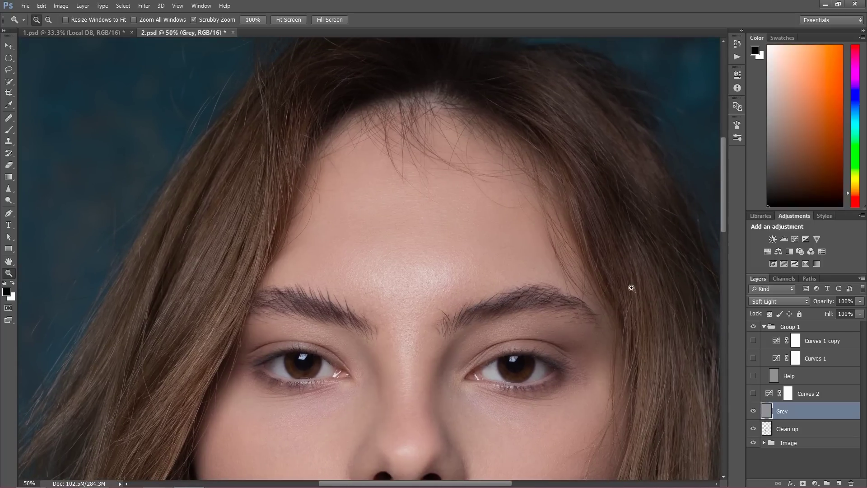
click(754, 411)
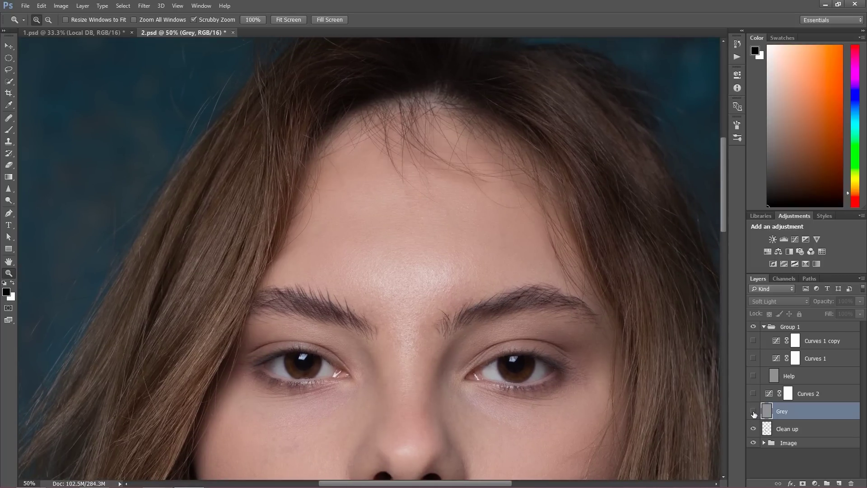
click(754, 411)
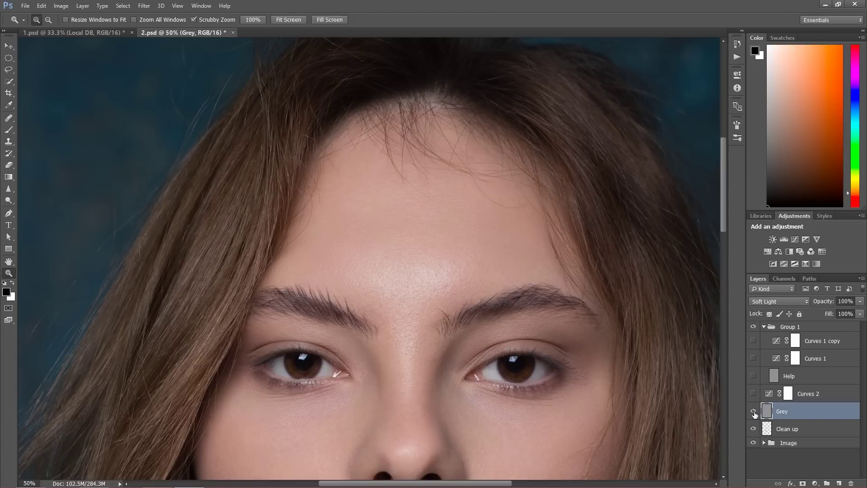
- Compare the portrait at a wider view without and with the Grey layer, and switch to the 1.psd document
key(ctrl+minus)
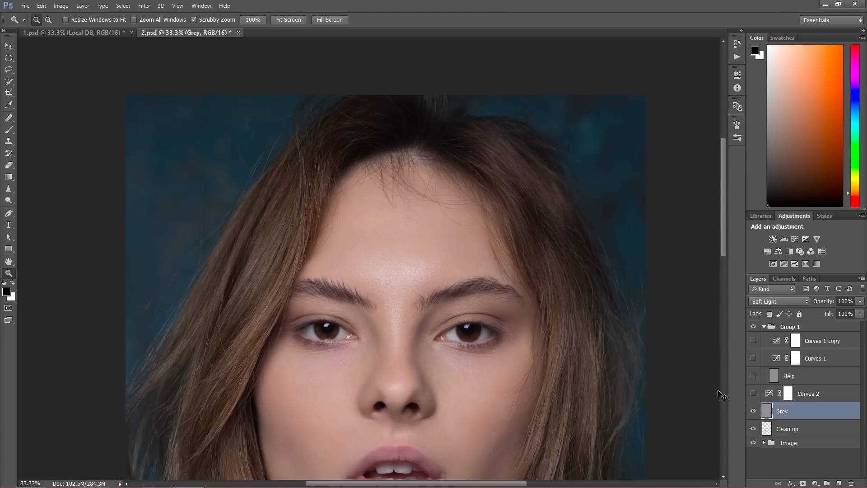
drag(725, 235, 728, 285)
click(753, 411)
click(753, 411)
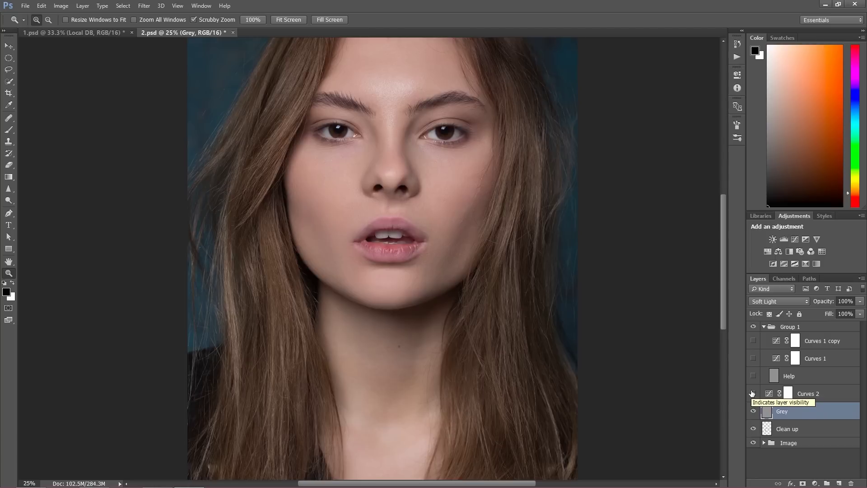
drag(722, 278, 724, 265)
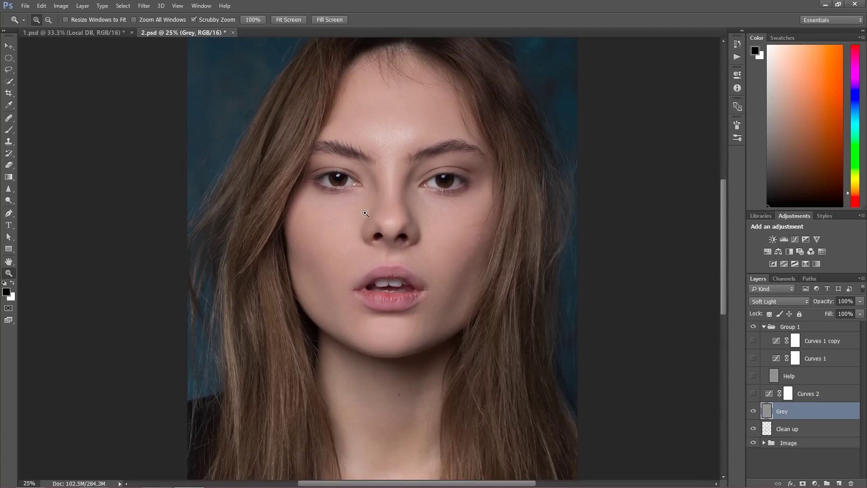
click(96, 33)
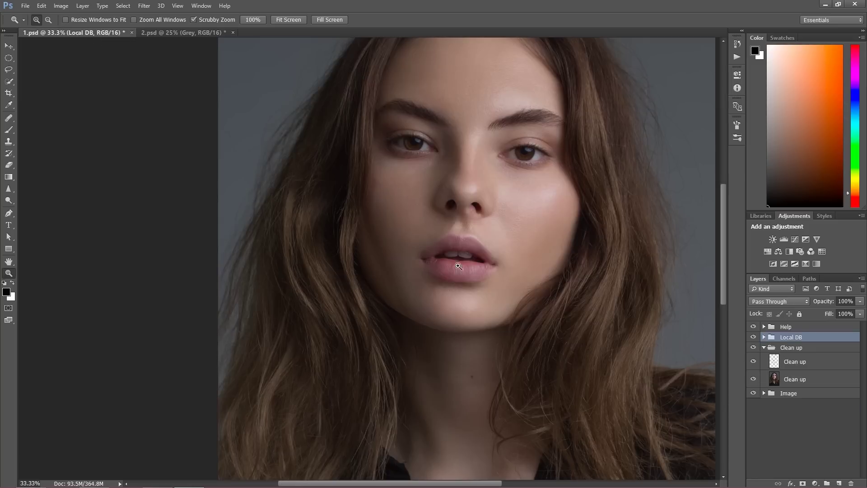